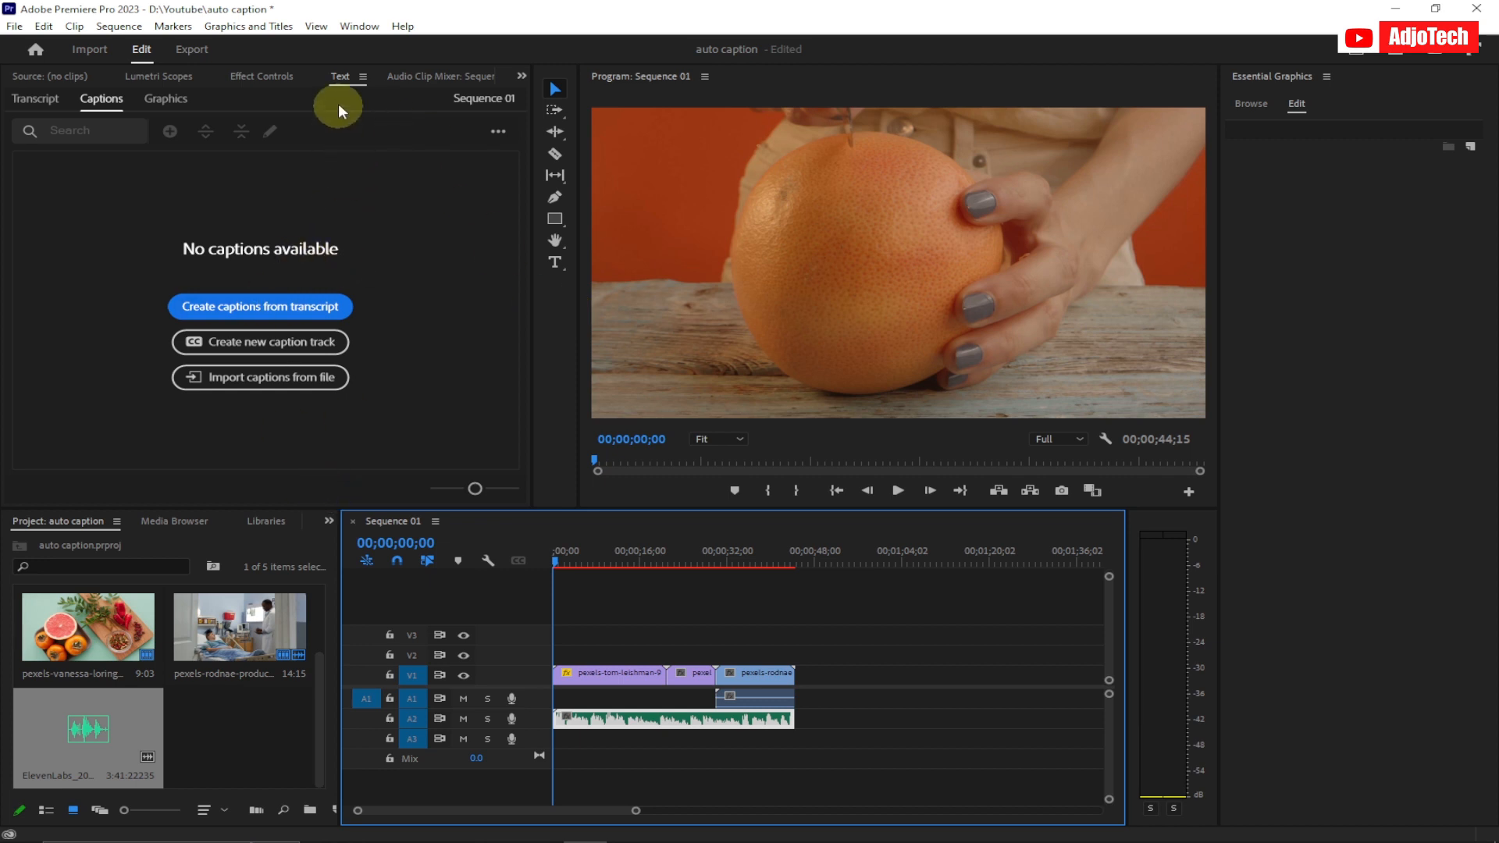
click(359, 33)
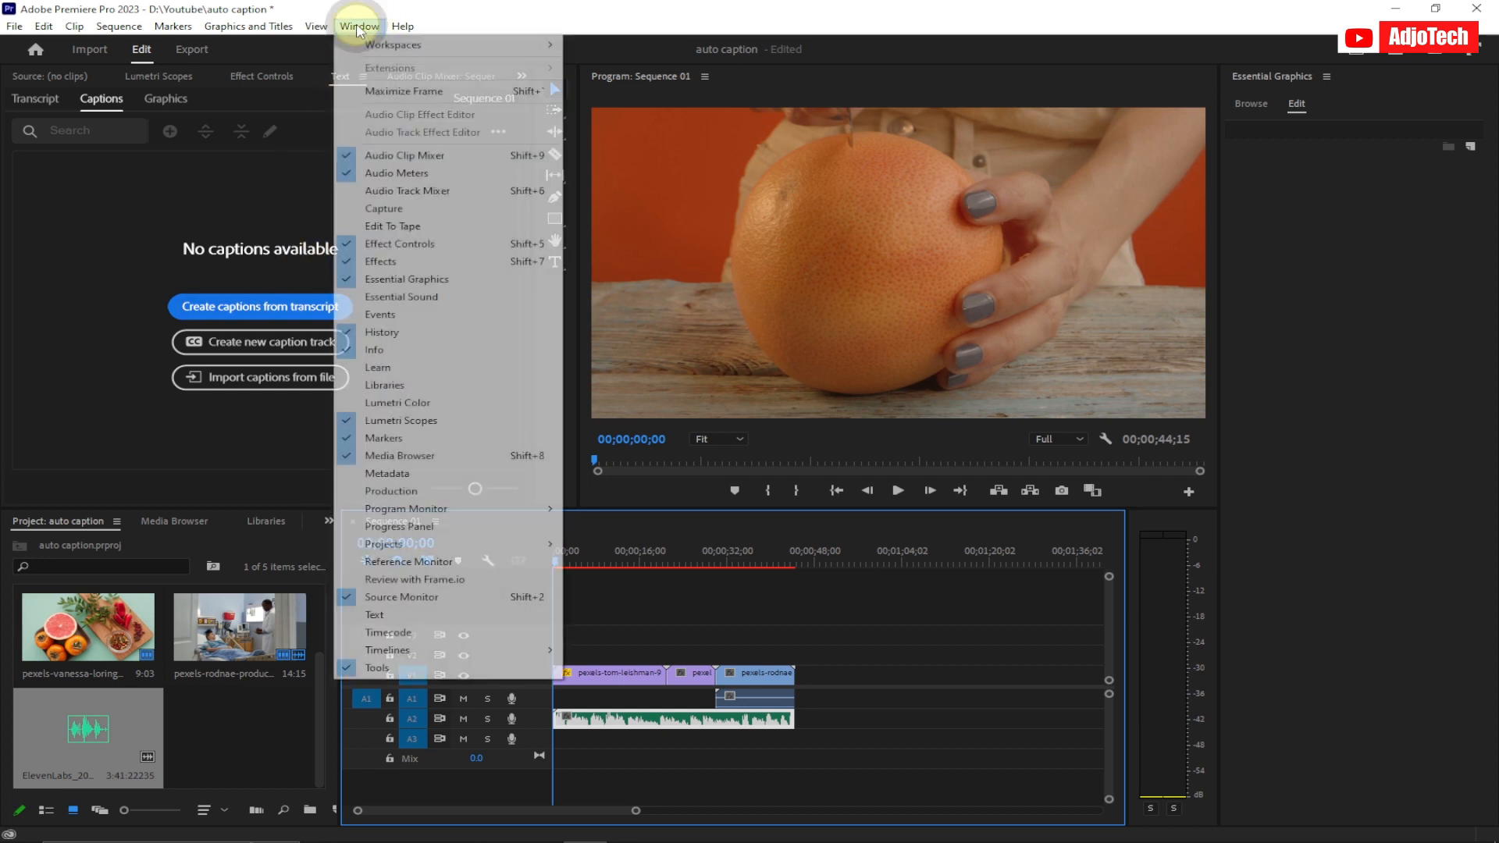
mouse_move(398, 47)
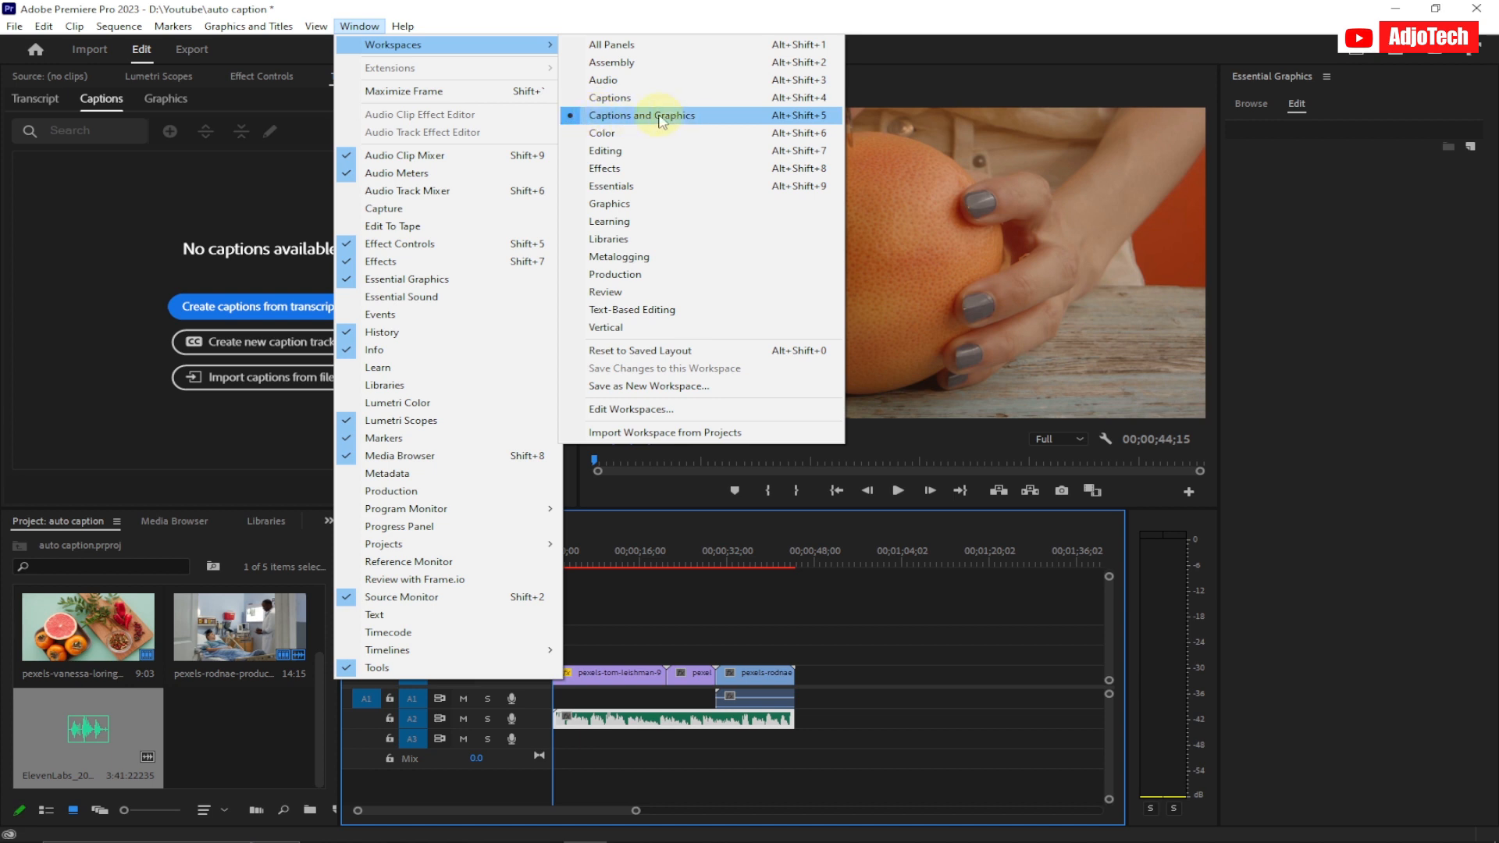
click(165, 199)
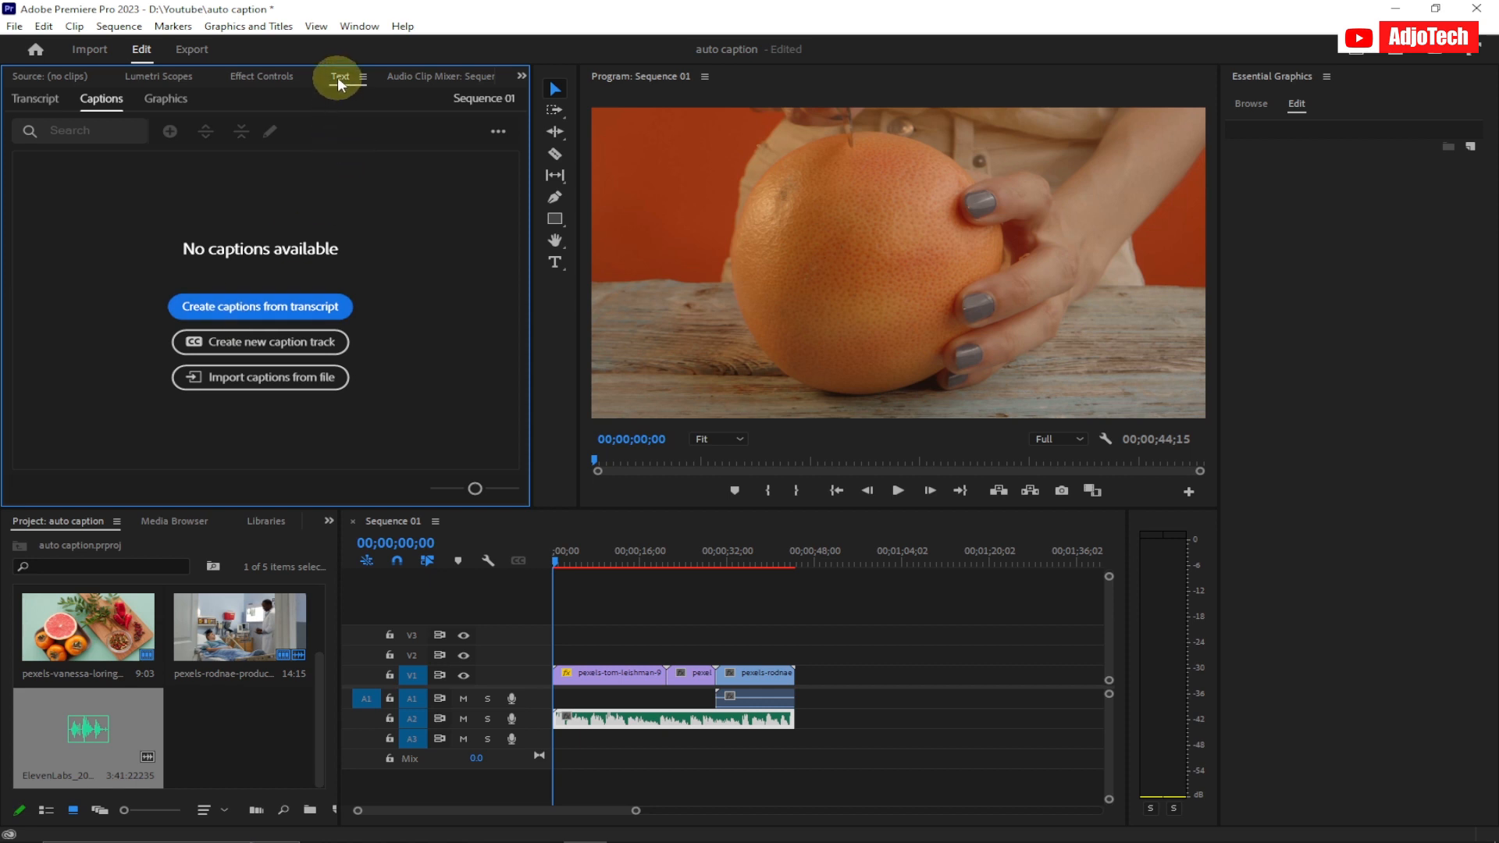
Start creating captions from the transcript, using the Subtitle default preset and the Subtitle format
click(265, 307)
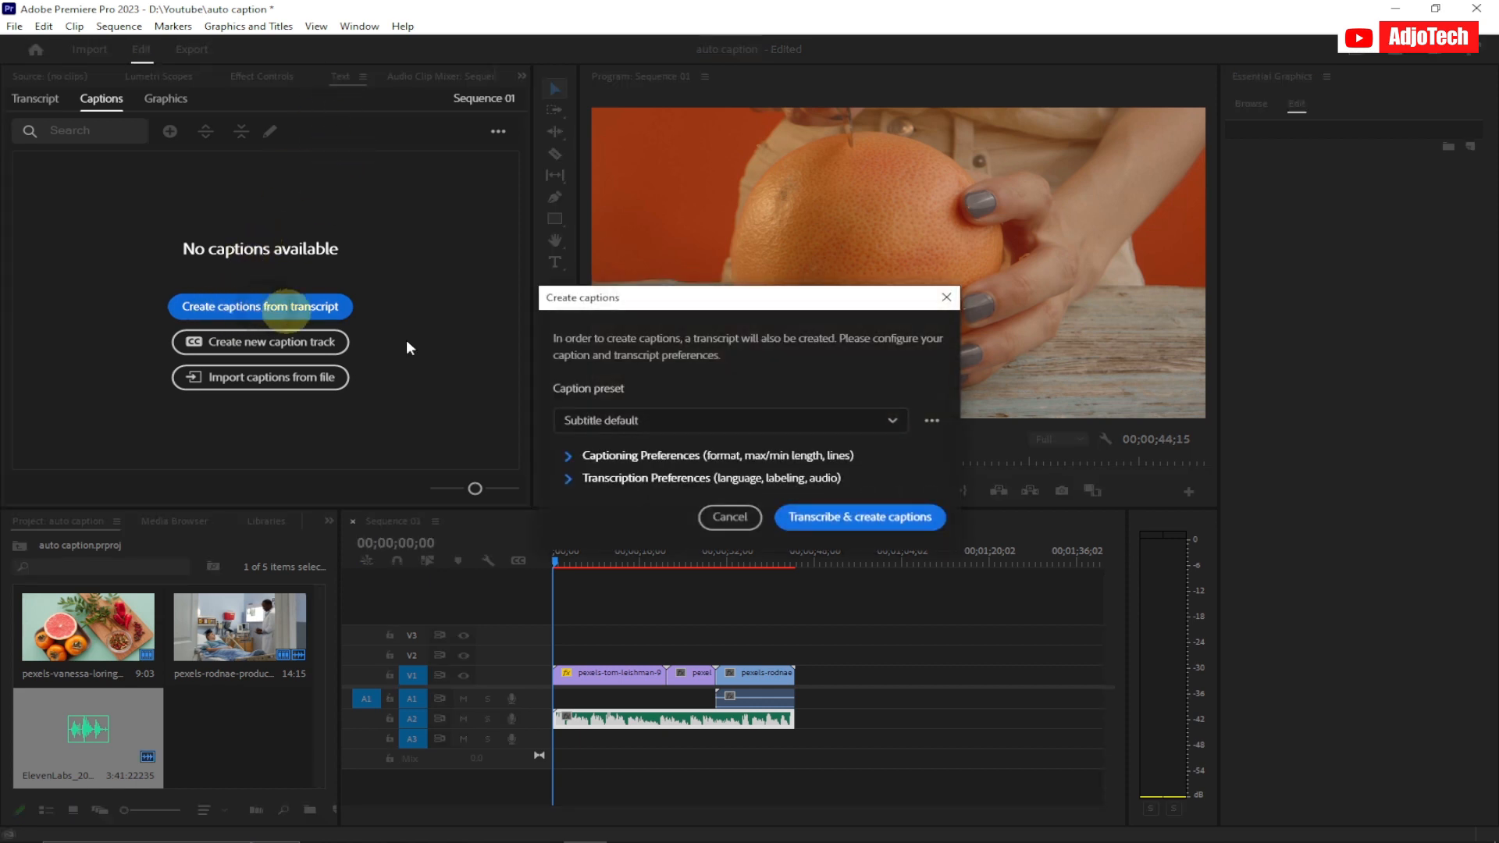
drag(718, 305, 689, 215)
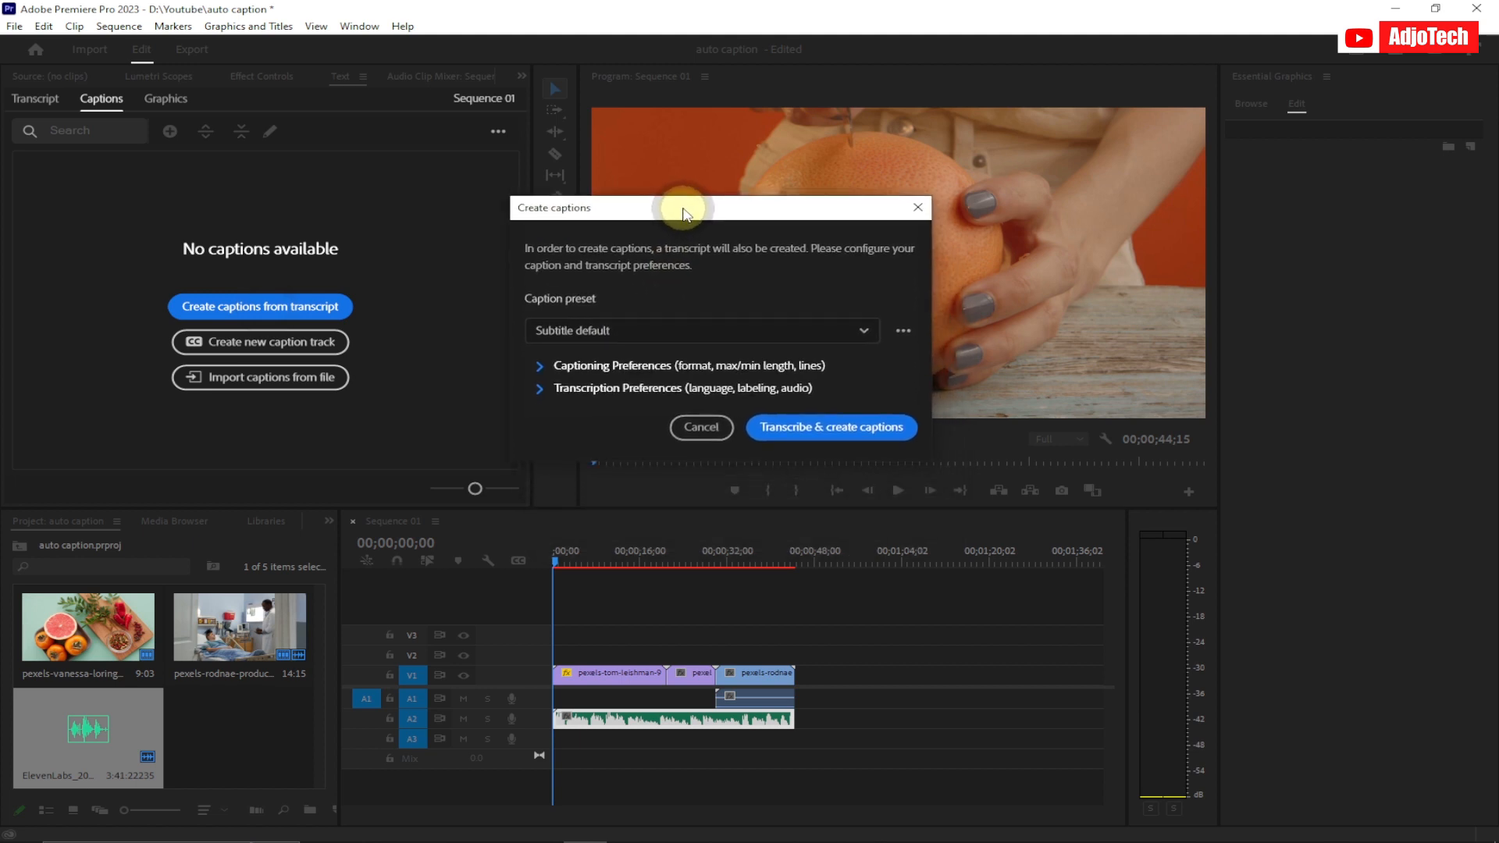
click(541, 367)
click(616, 234)
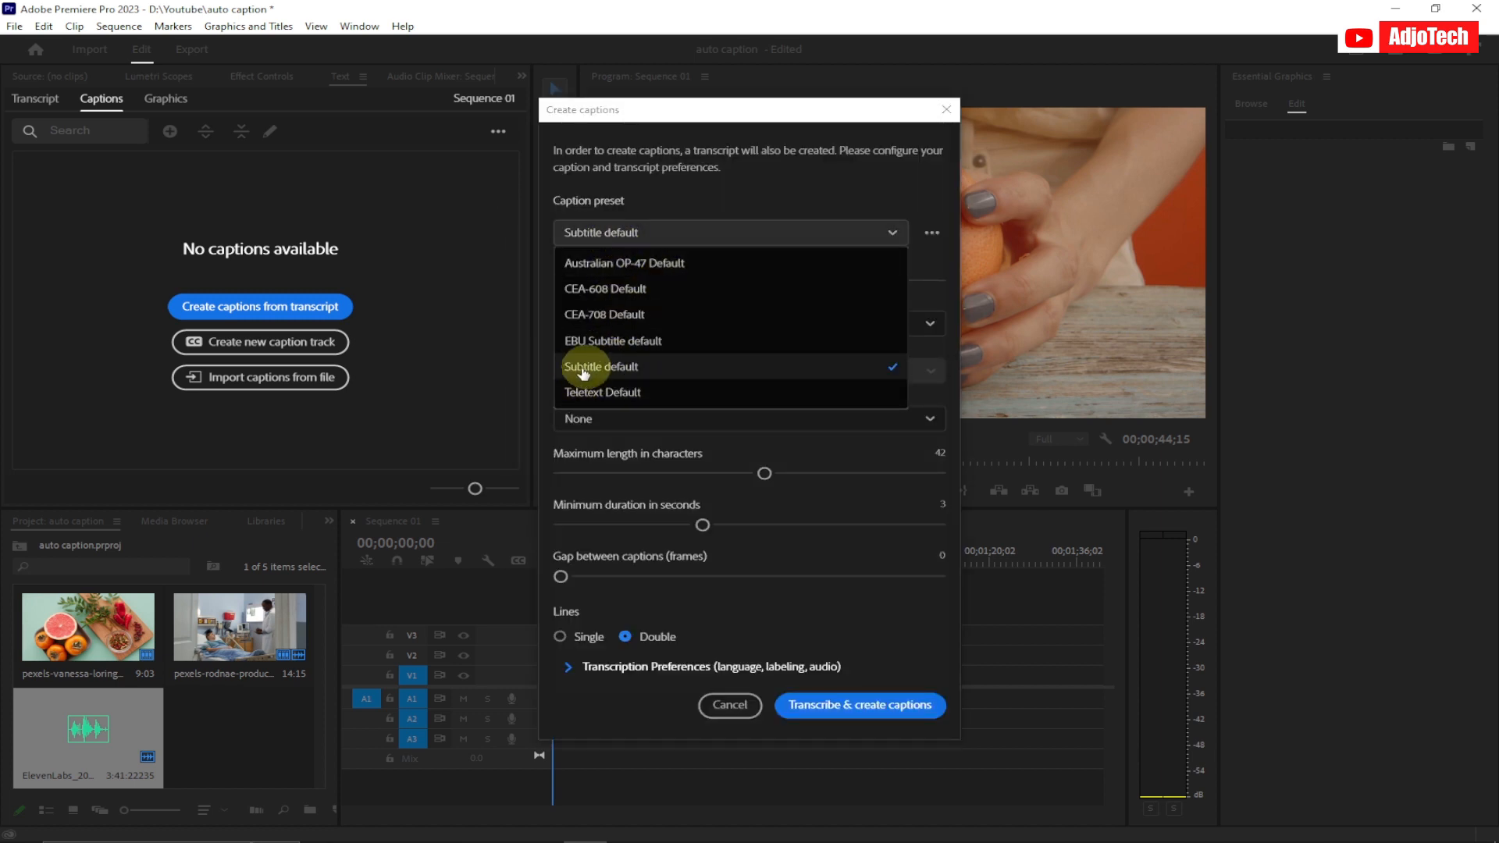
click(586, 371)
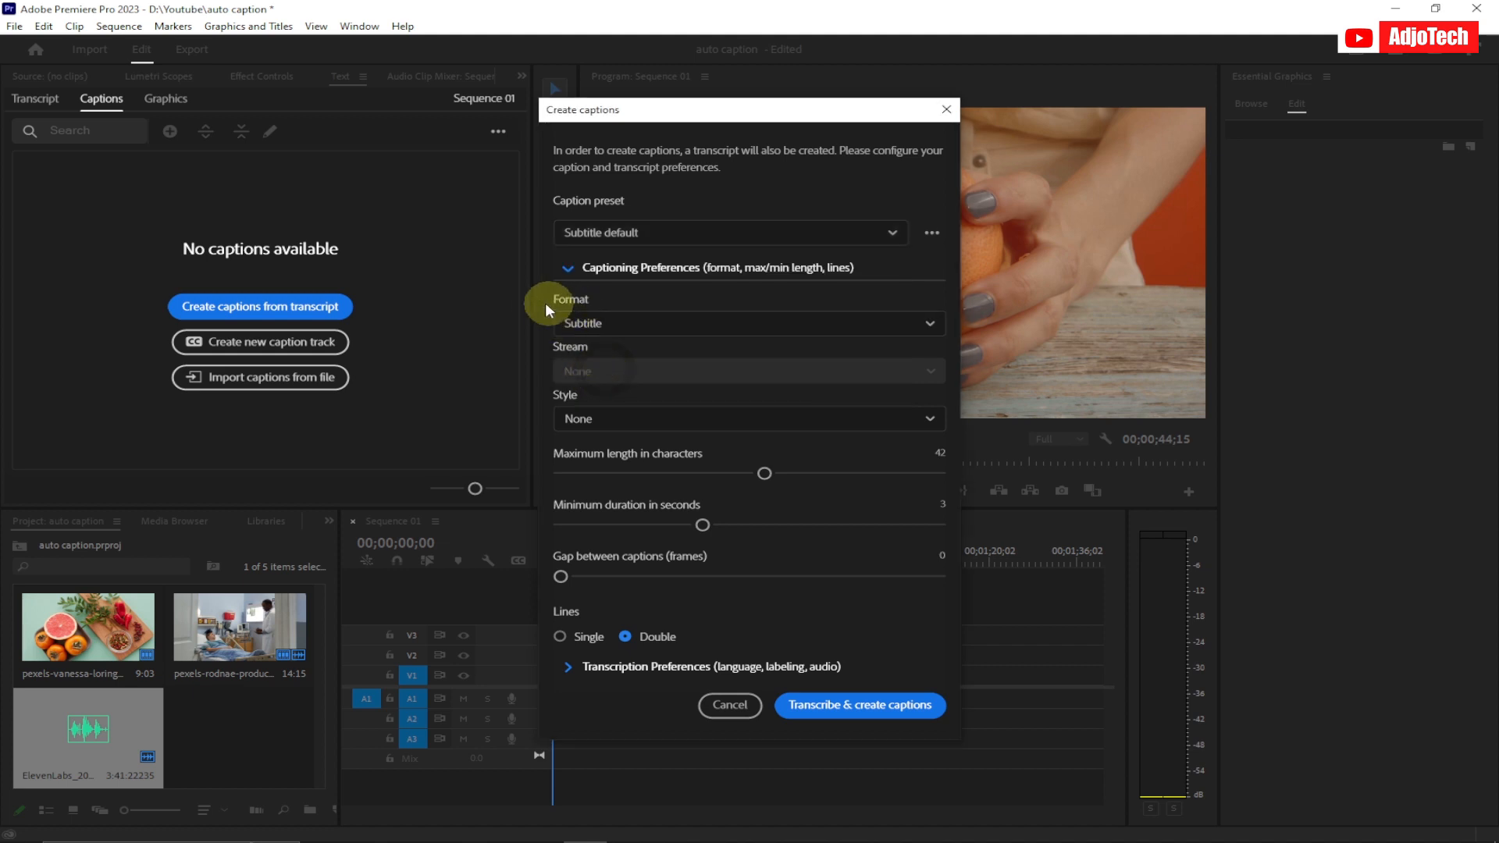
click(568, 324)
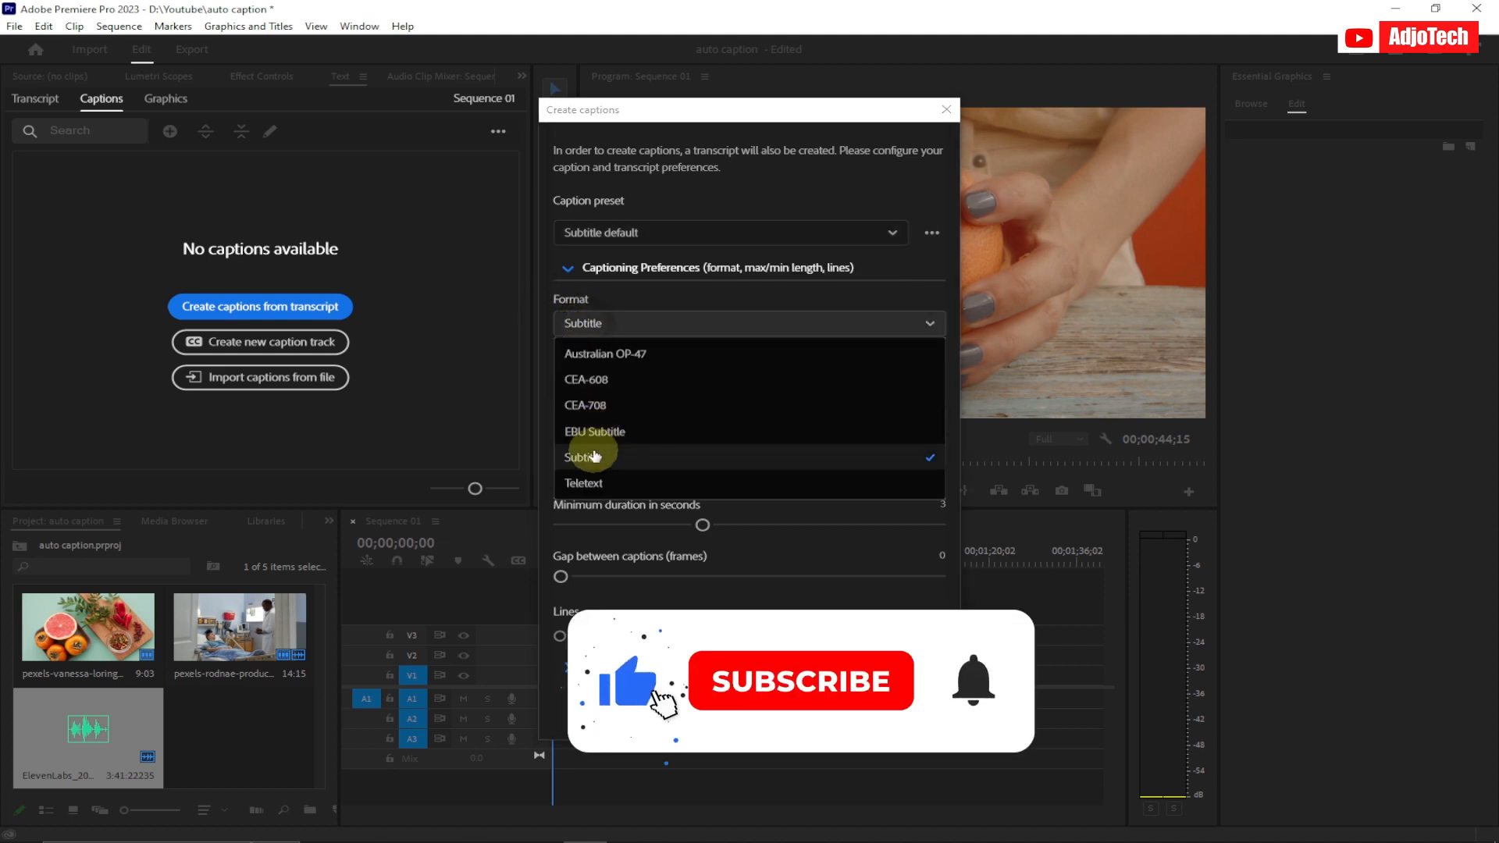
click(595, 457)
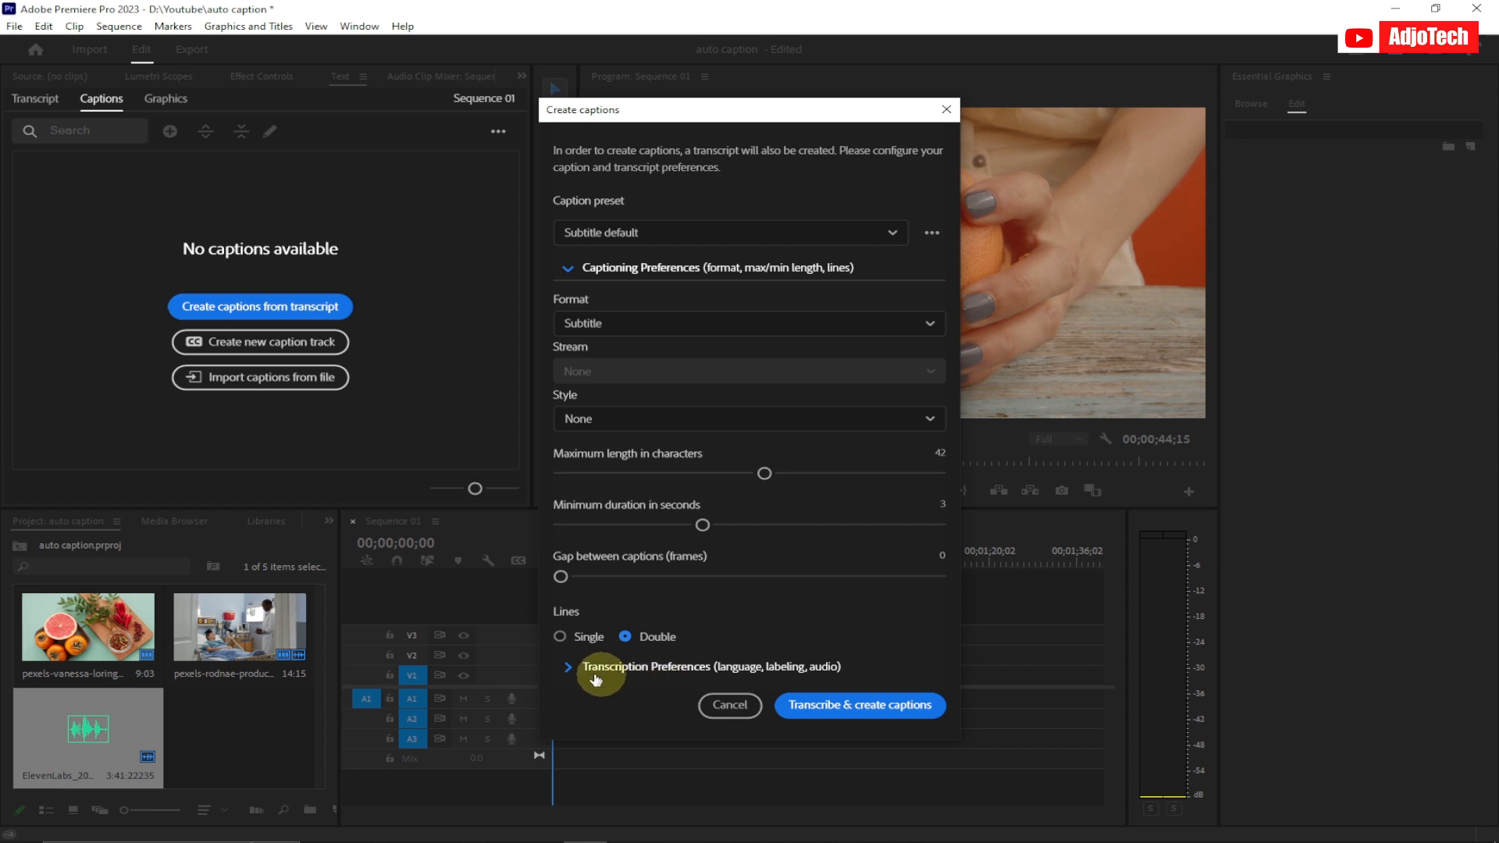
Set the transcription language to English in the transcription preferences
click(566, 668)
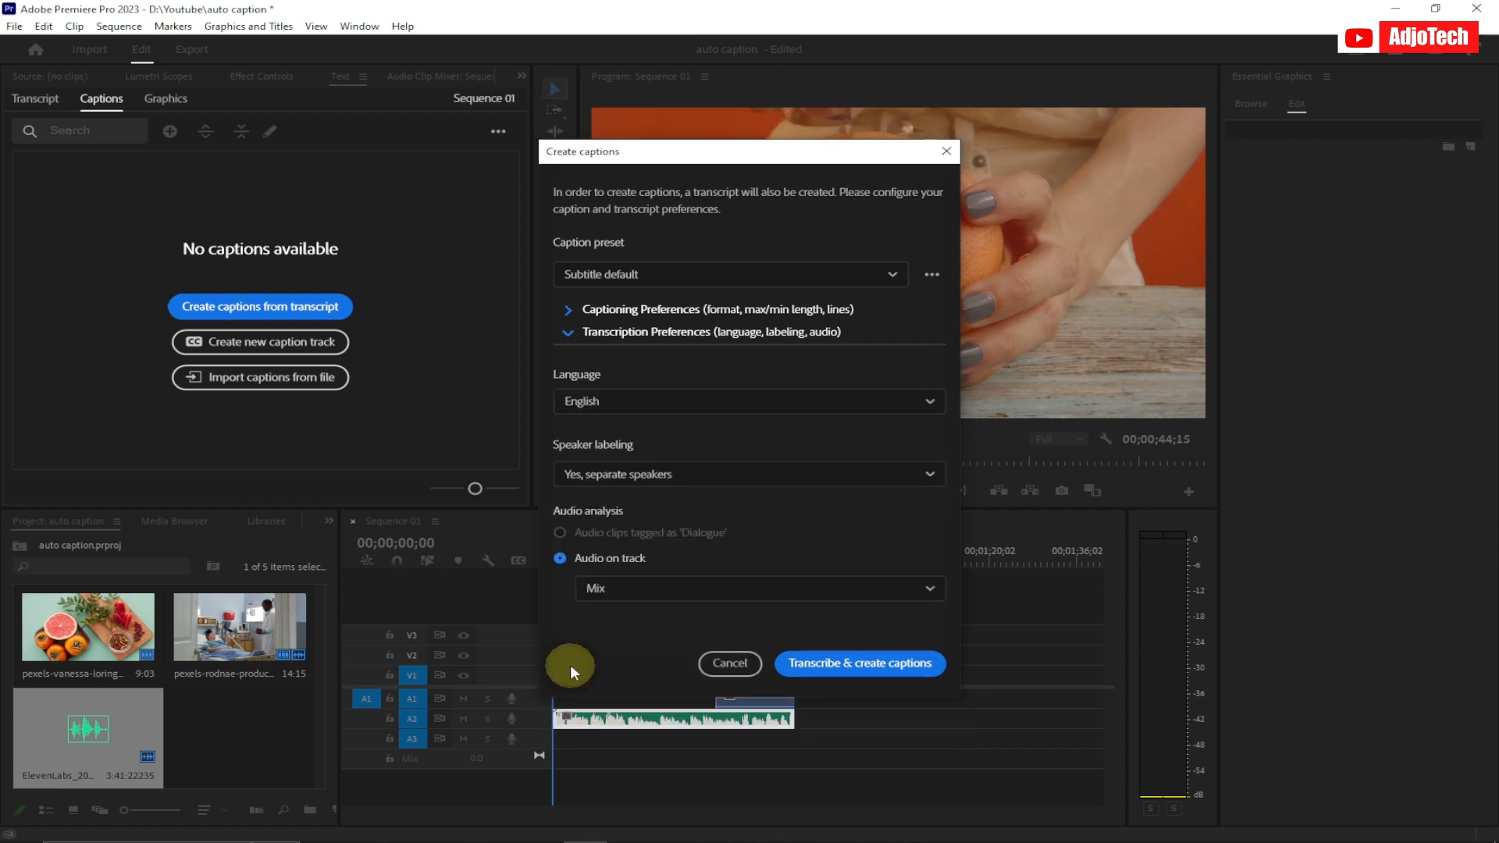
click(607, 401)
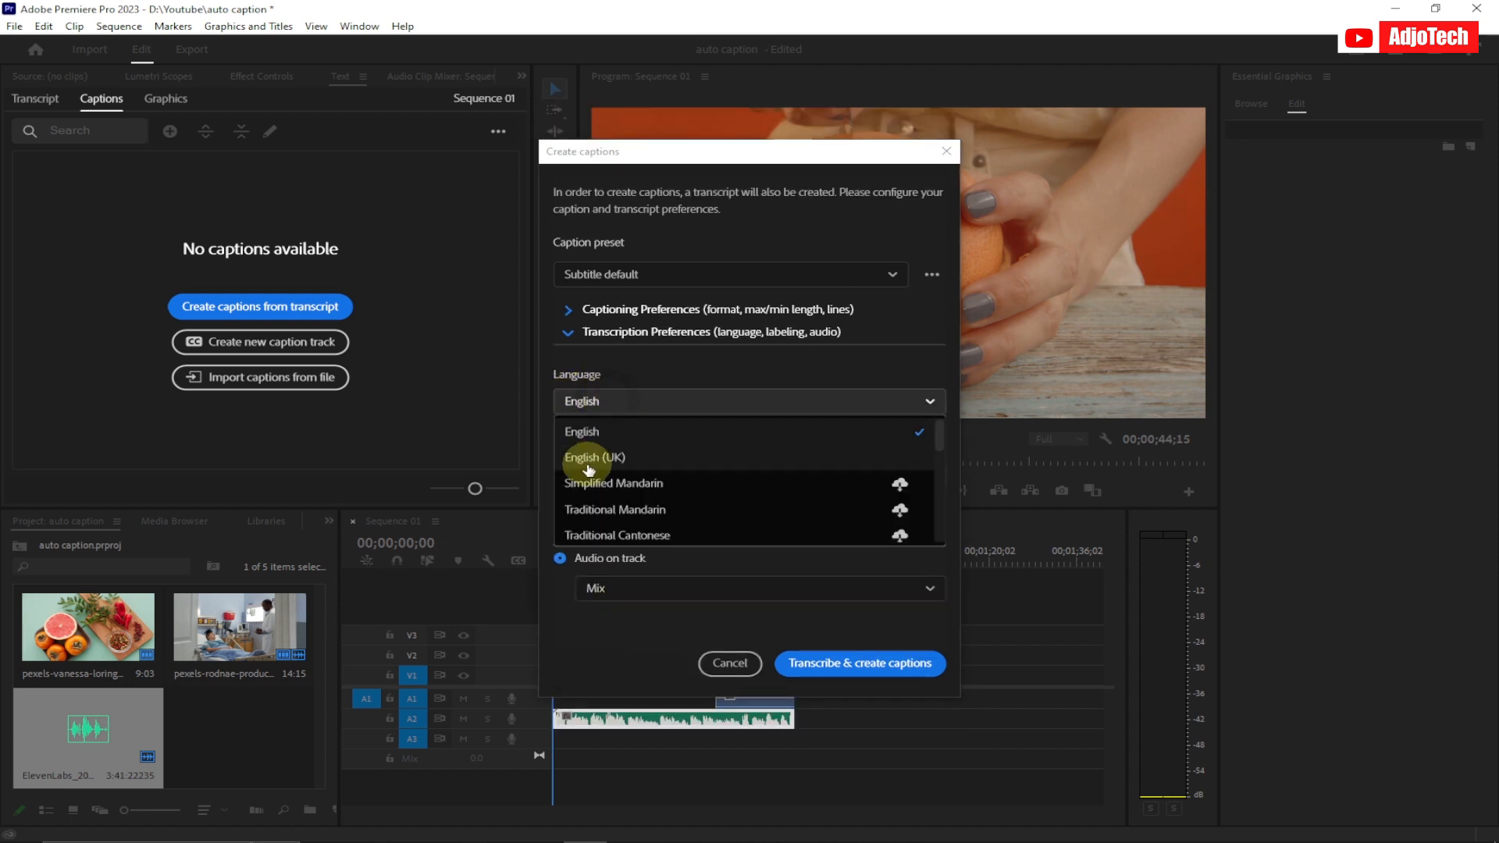
click(595, 431)
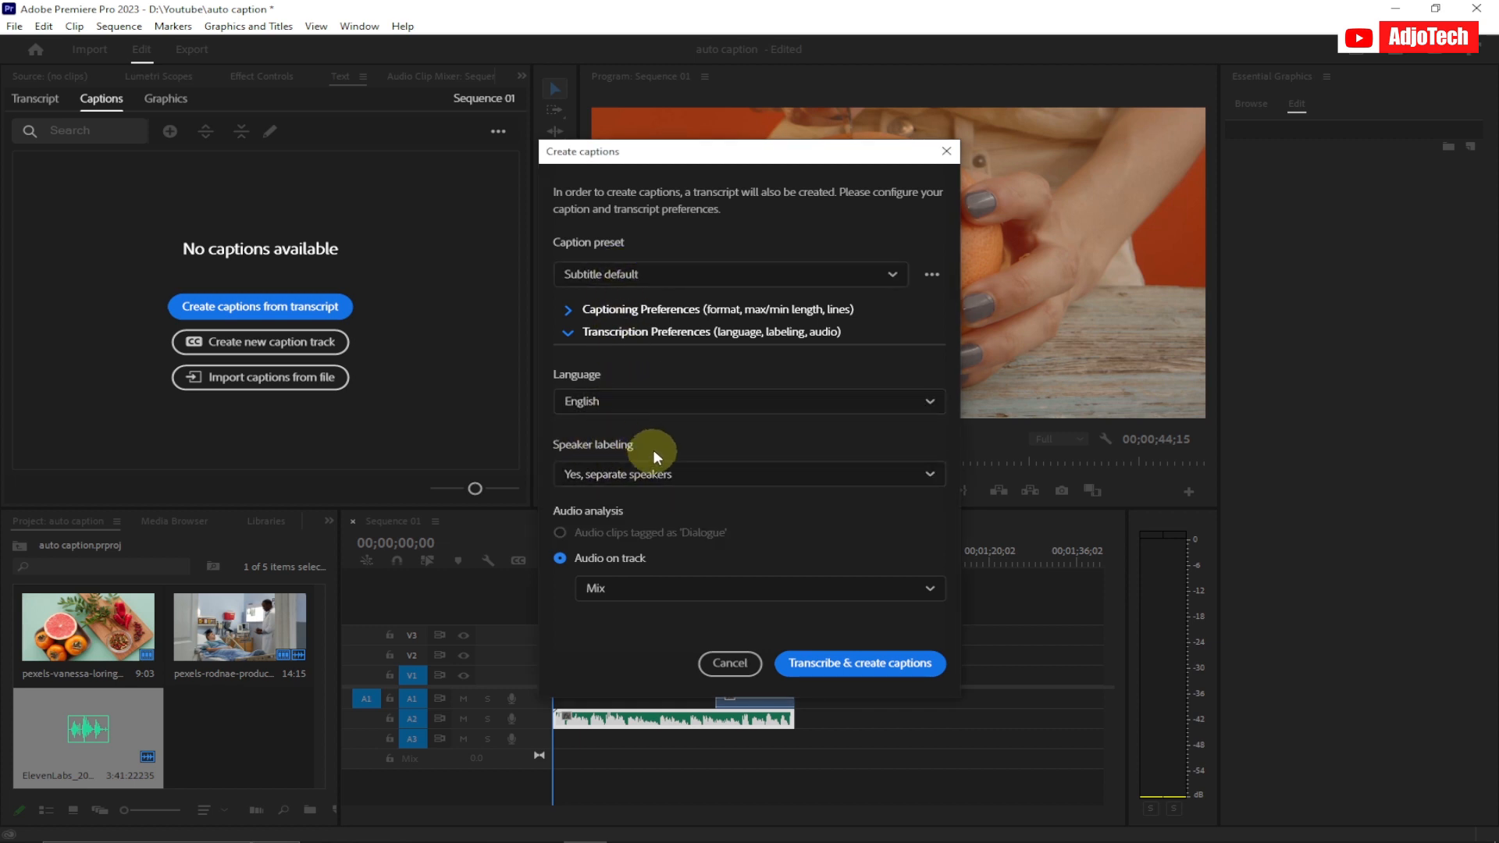
Choose the Audio 2 track for the audio analysis, and transcribe it to create the captions
drag(777, 154, 868, 92)
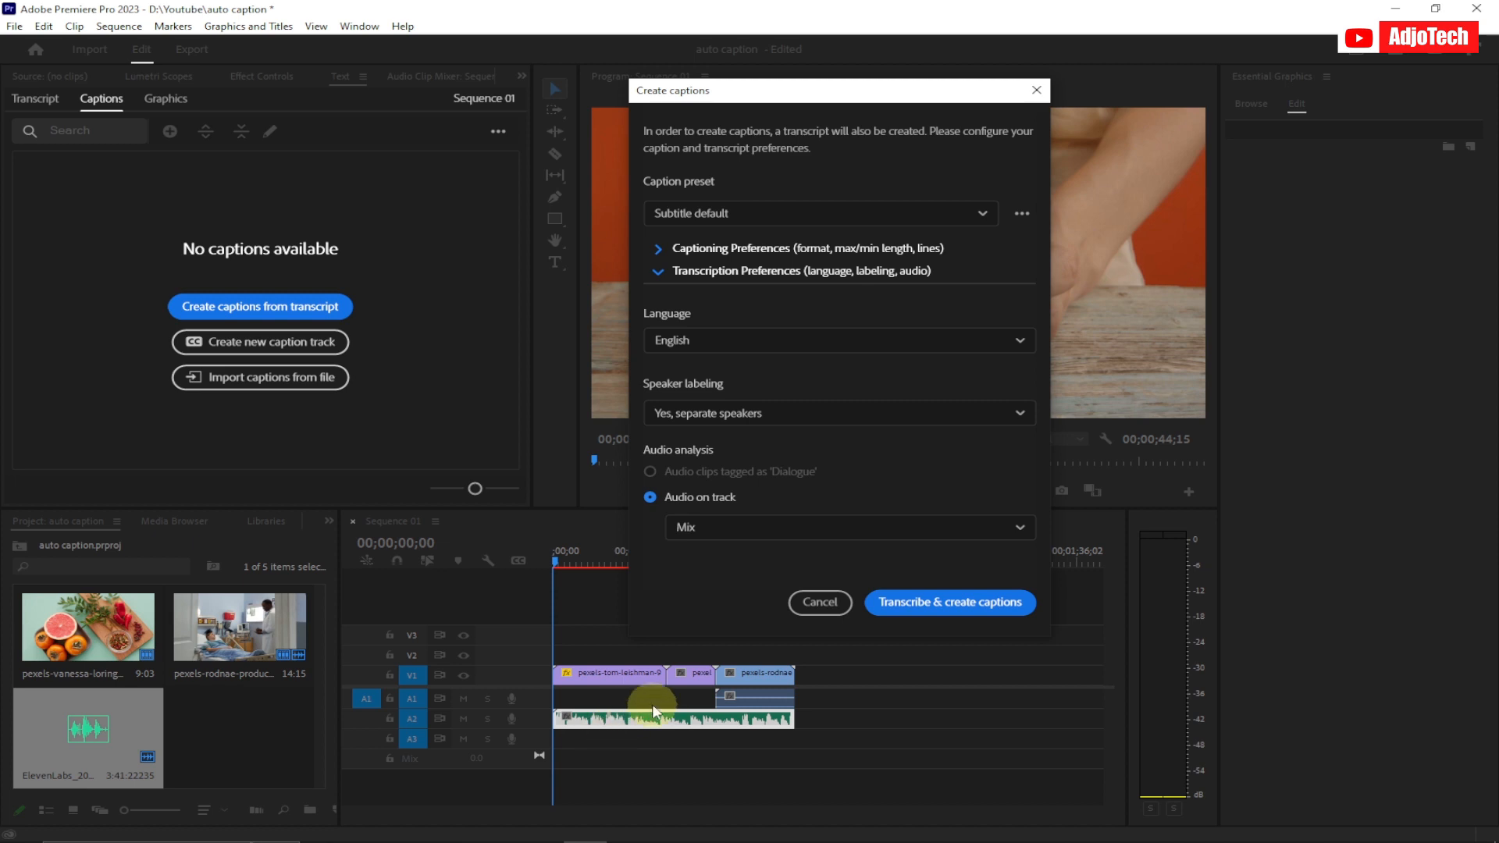
click(705, 533)
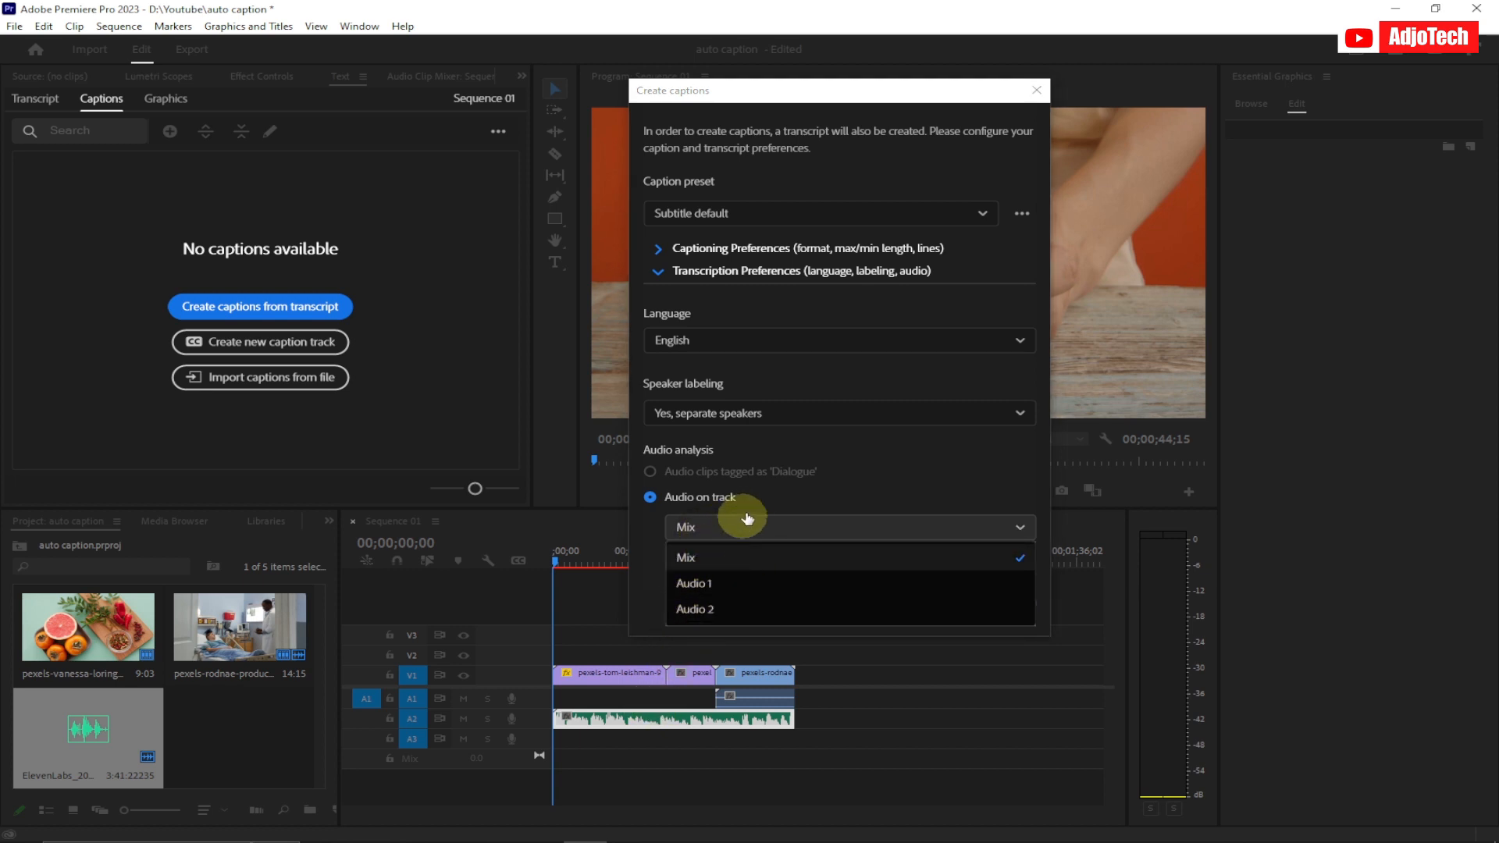
click(679, 557)
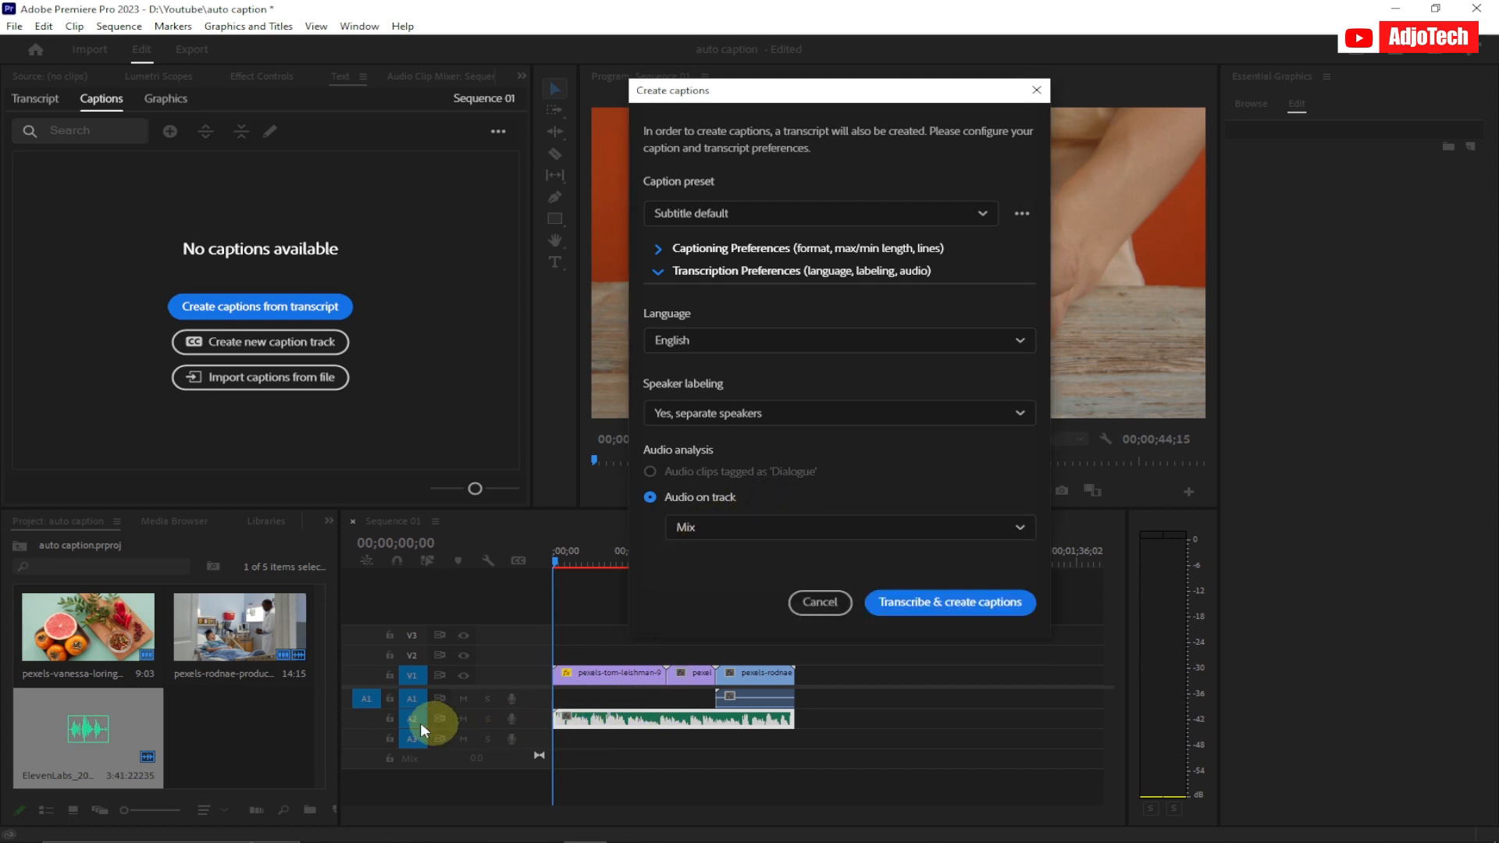
click(699, 529)
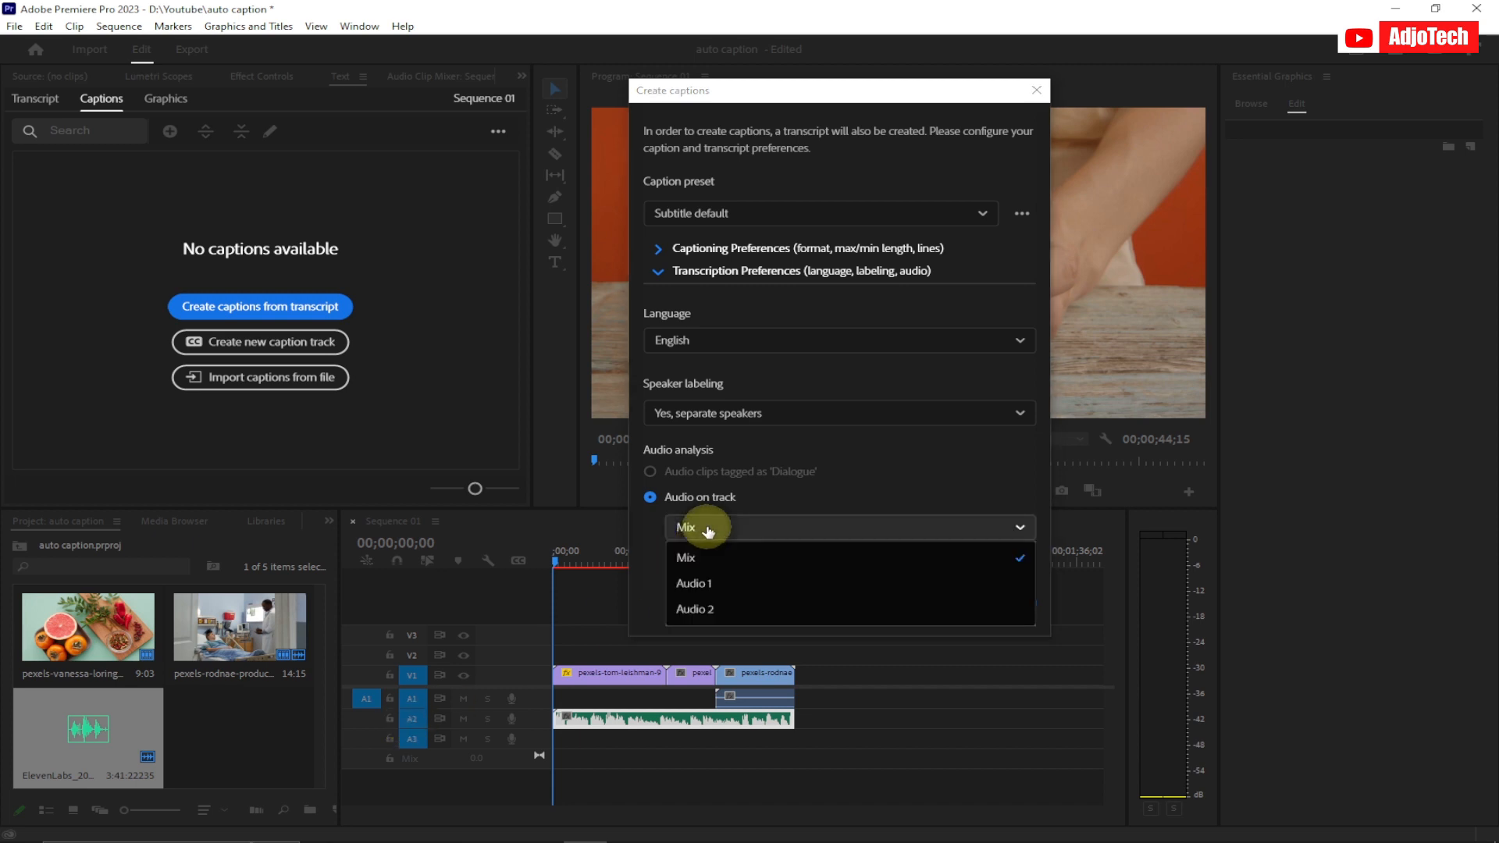
click(700, 613)
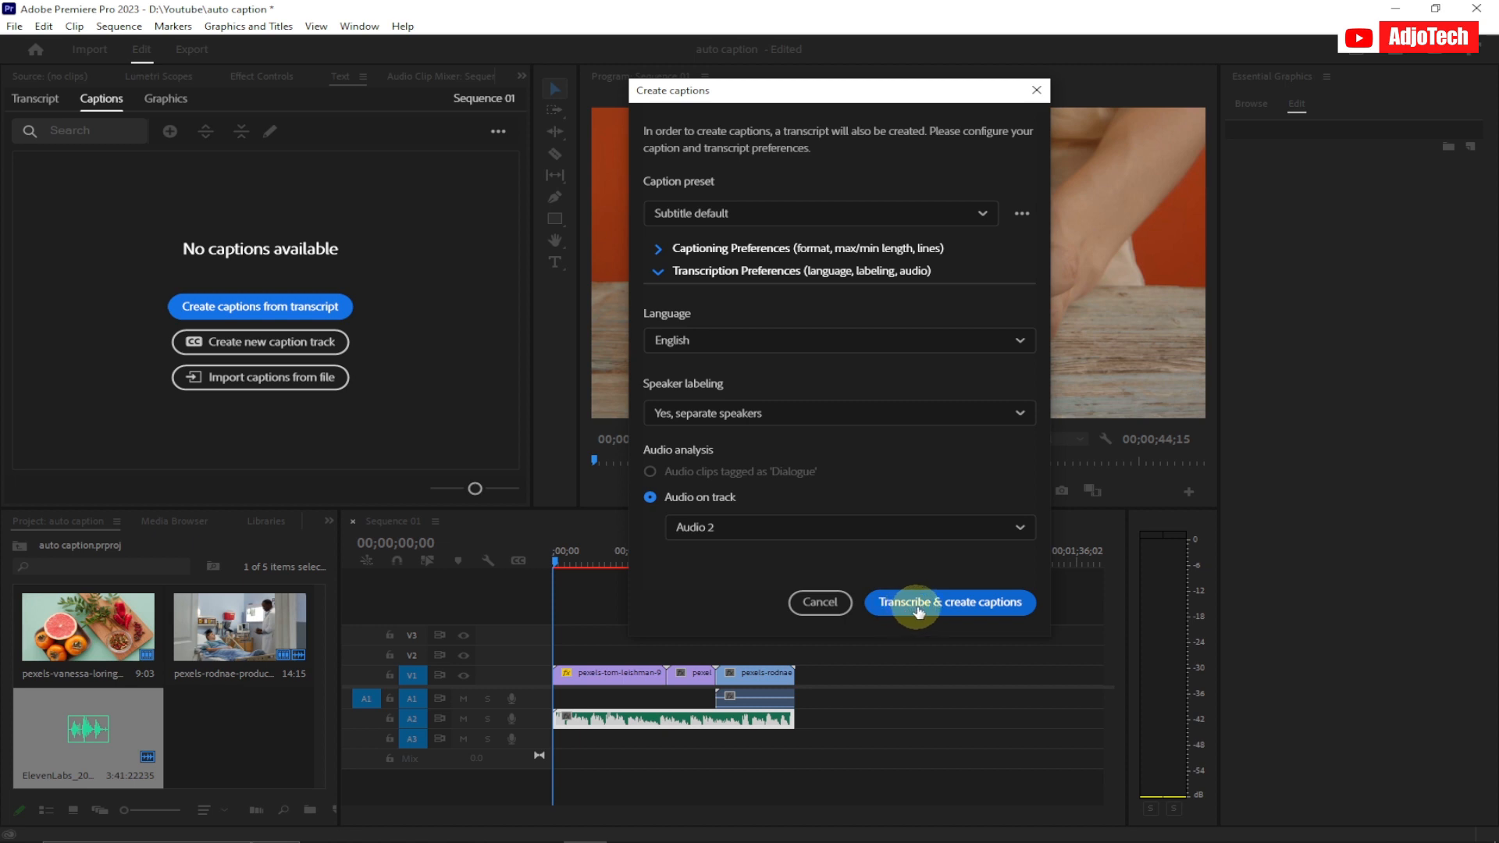
click(943, 607)
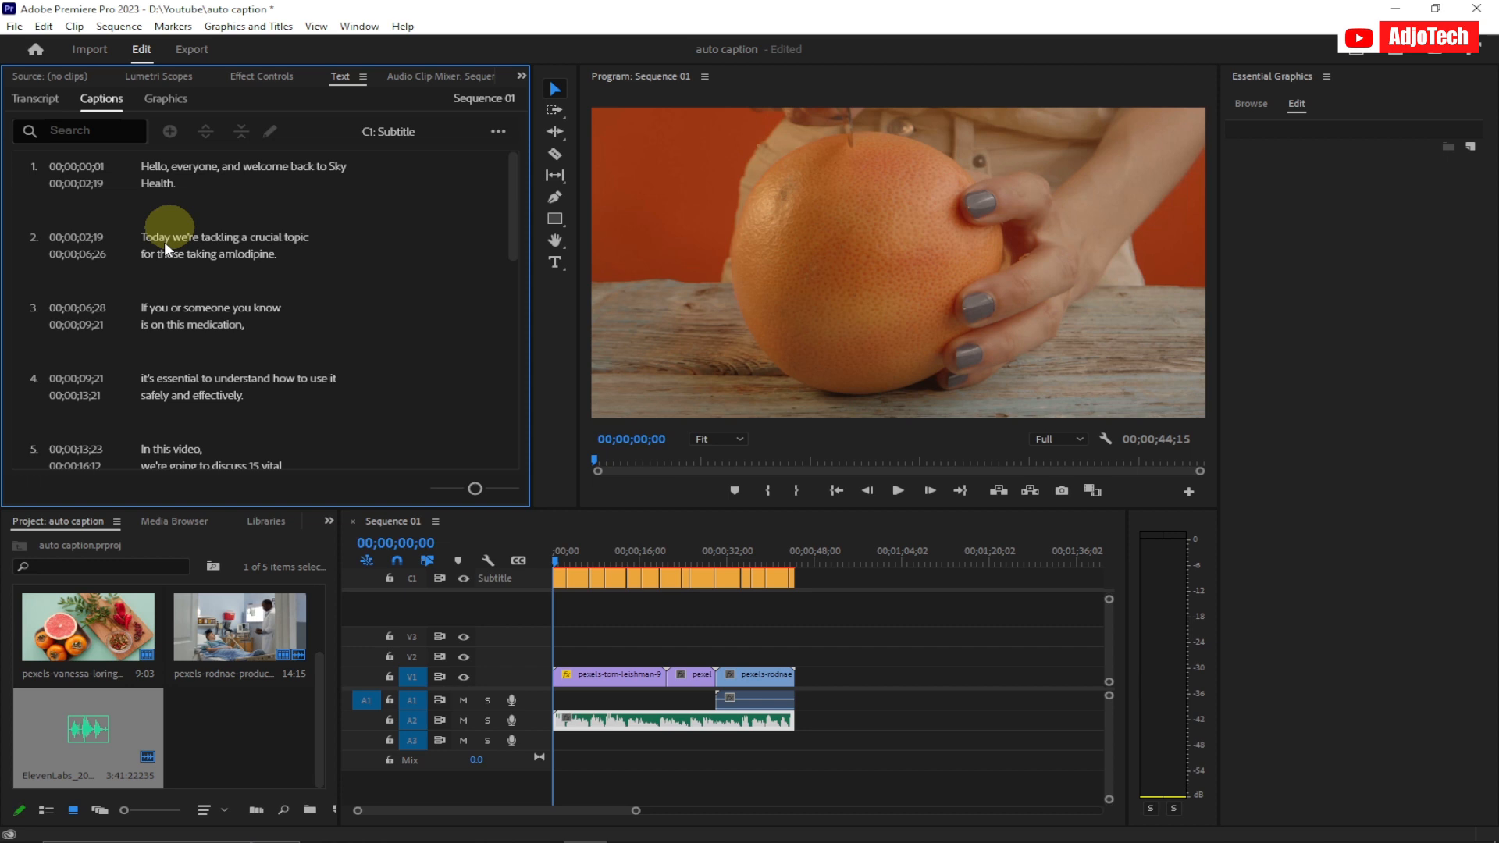
Preview the second and third generated captions over the video
click(194, 250)
click(221, 255)
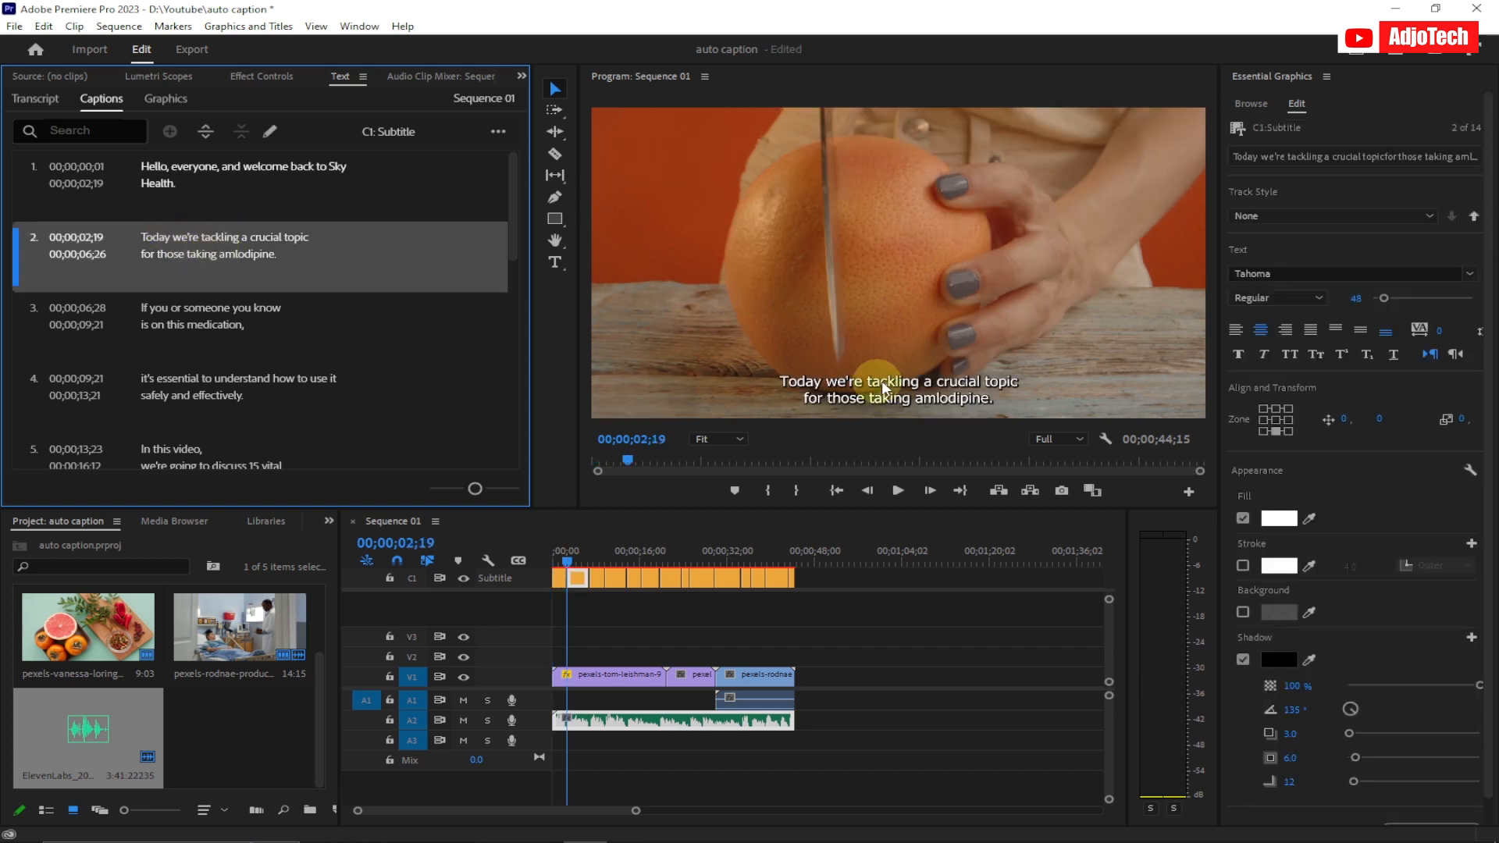
click(197, 324)
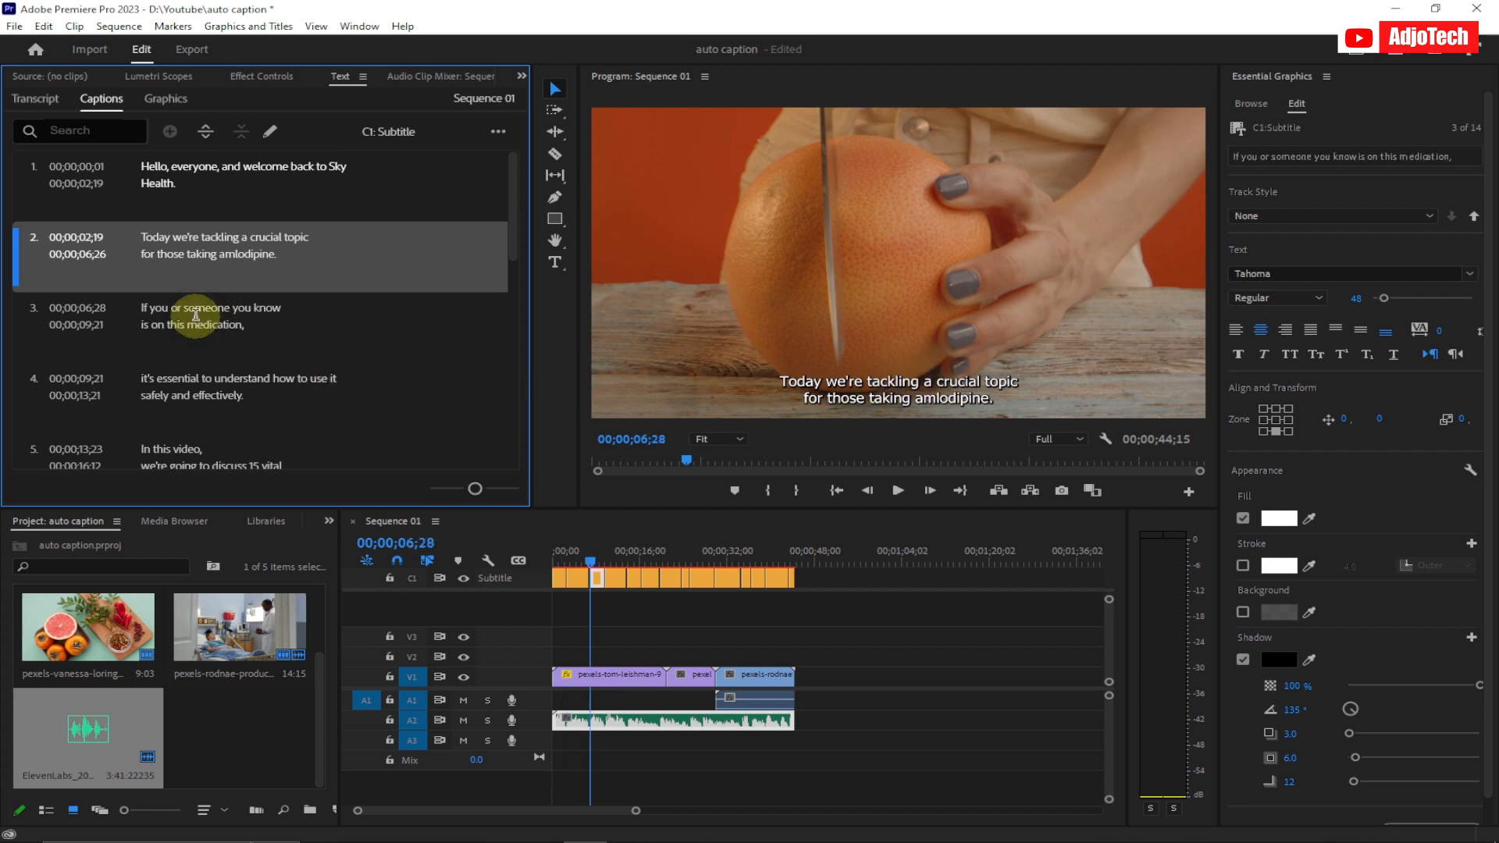
double_click(197, 324)
click(427, 260)
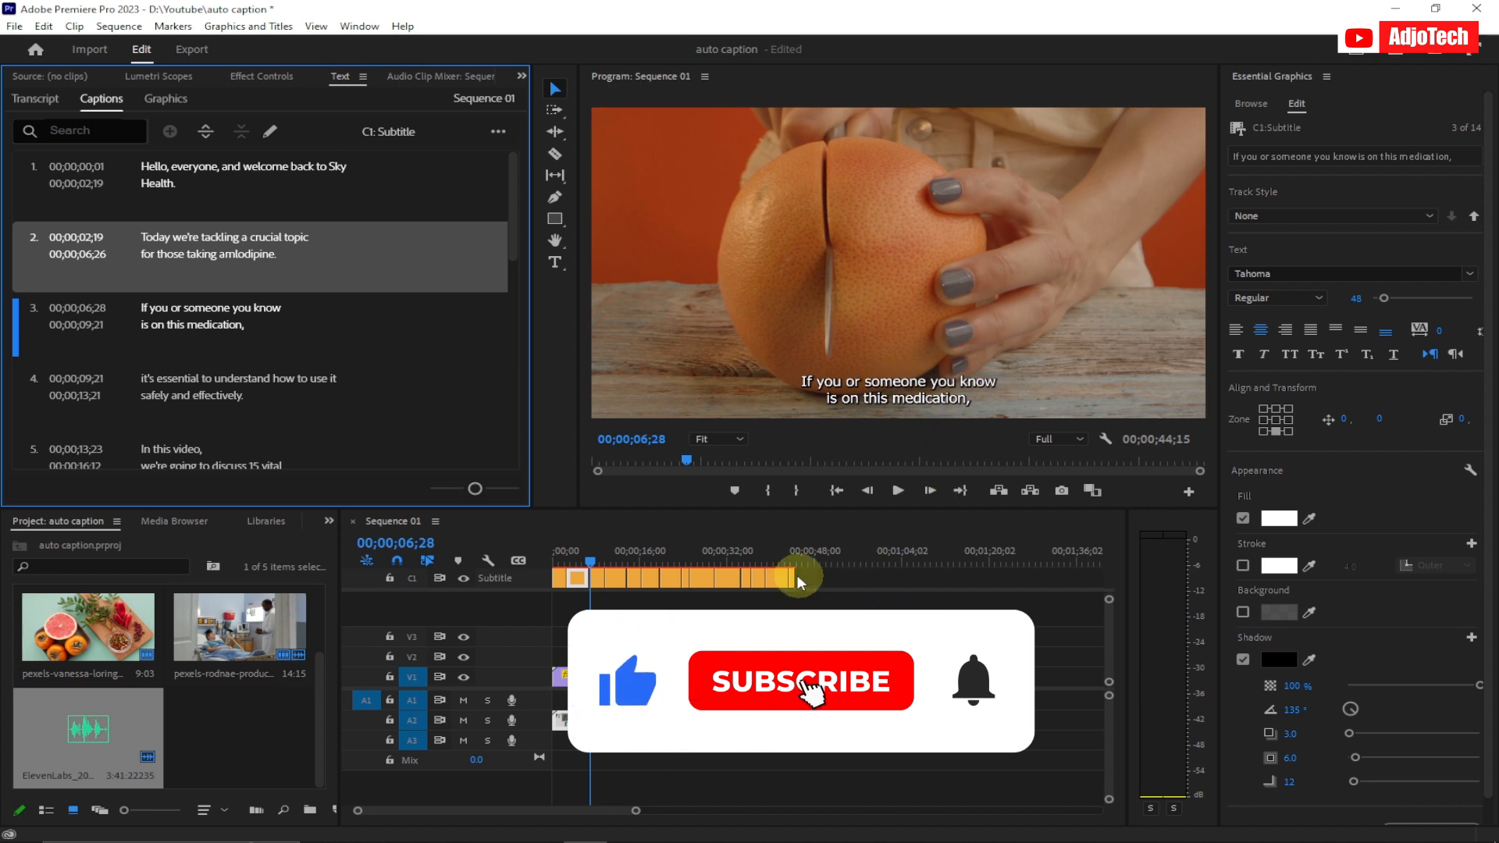
Select all captions on the subtitle track and change their font to Arial Regular
drag(832, 573, 705, 572)
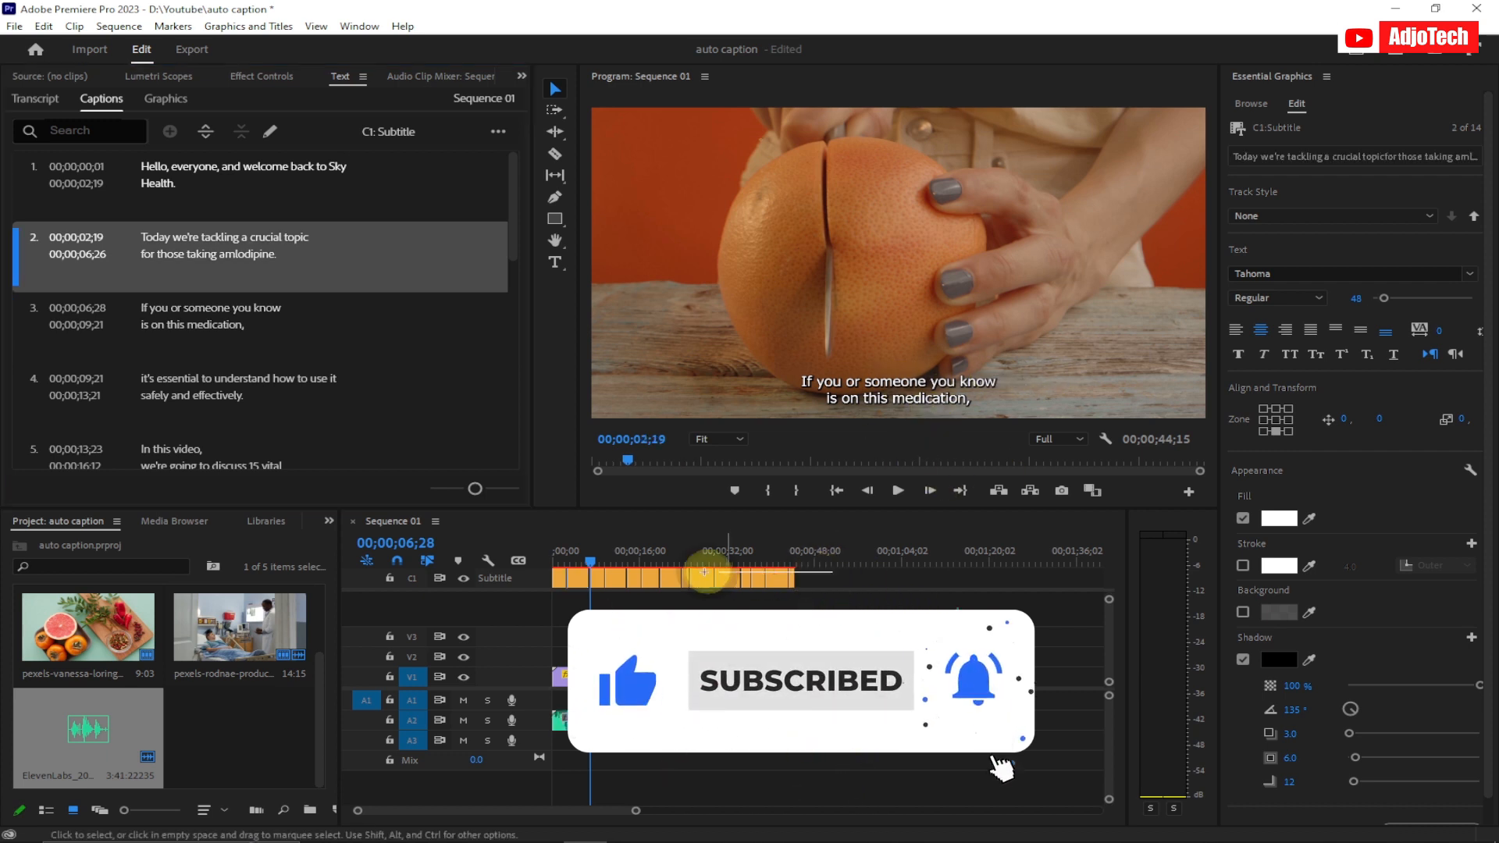
drag(705, 572, 556, 574)
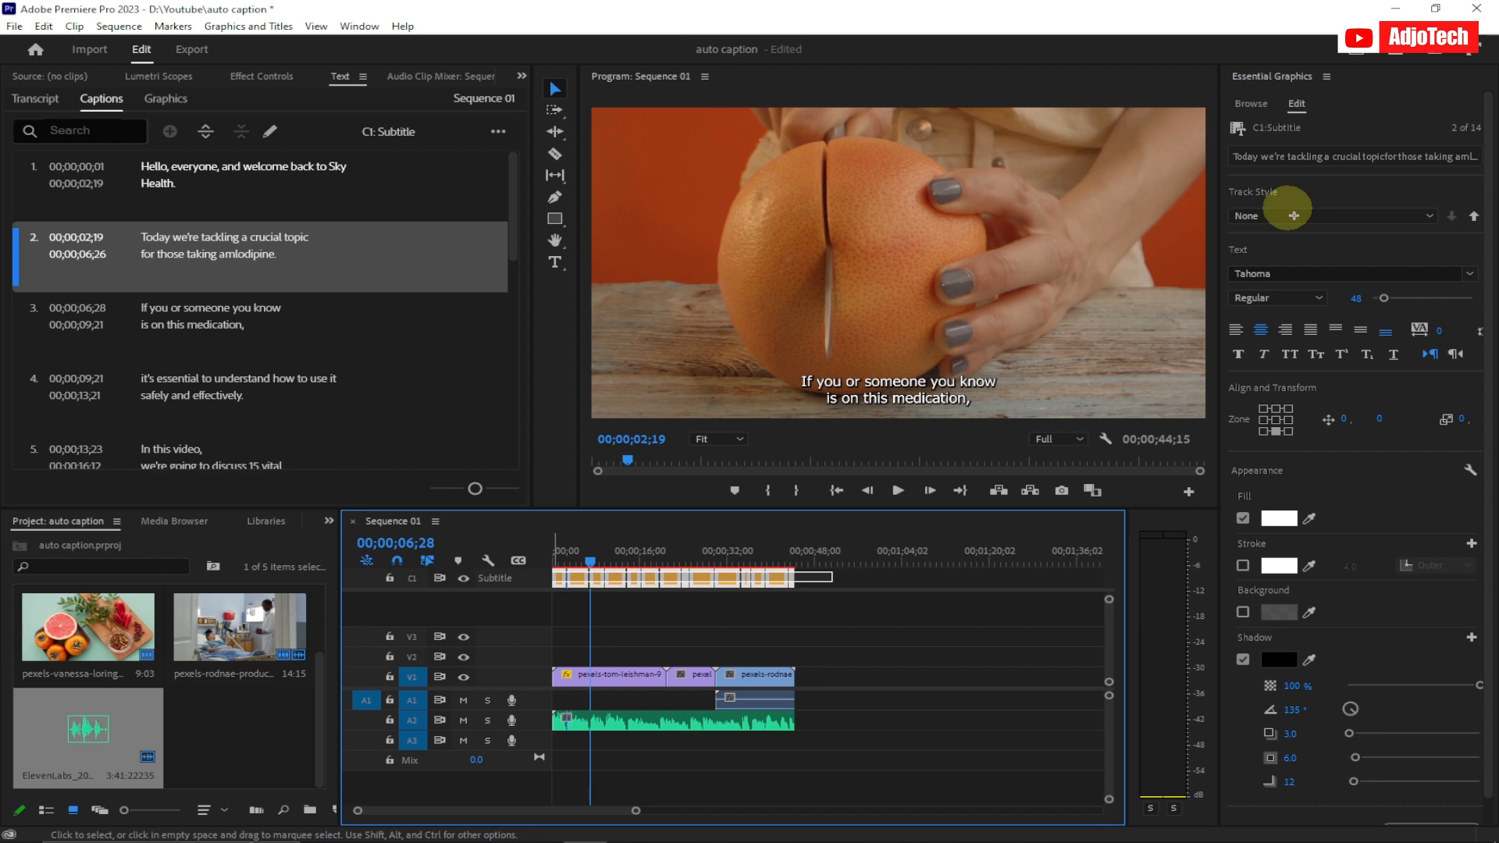
click(1279, 272)
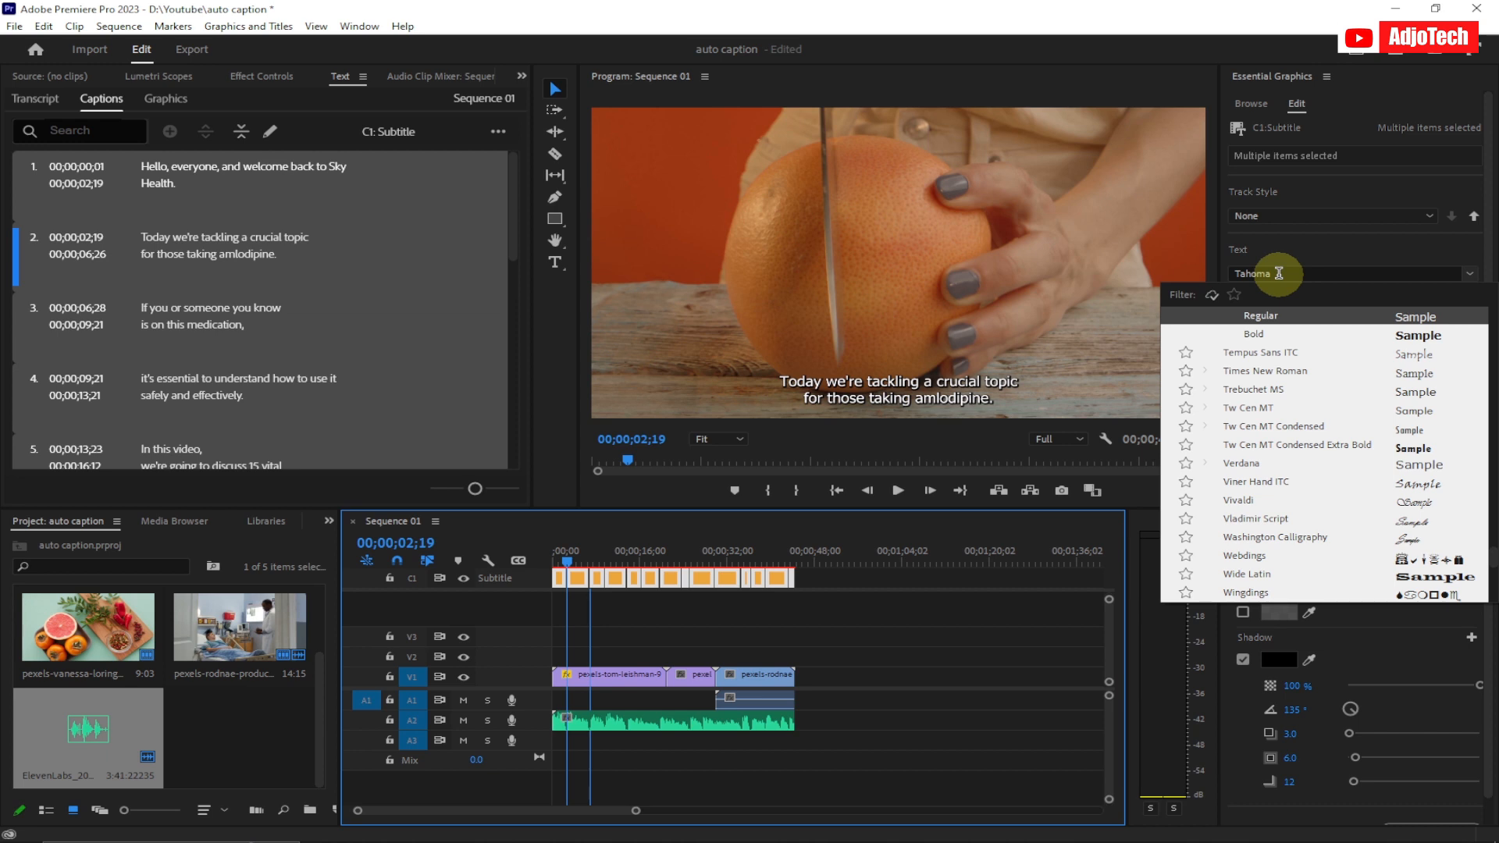
text(aria)
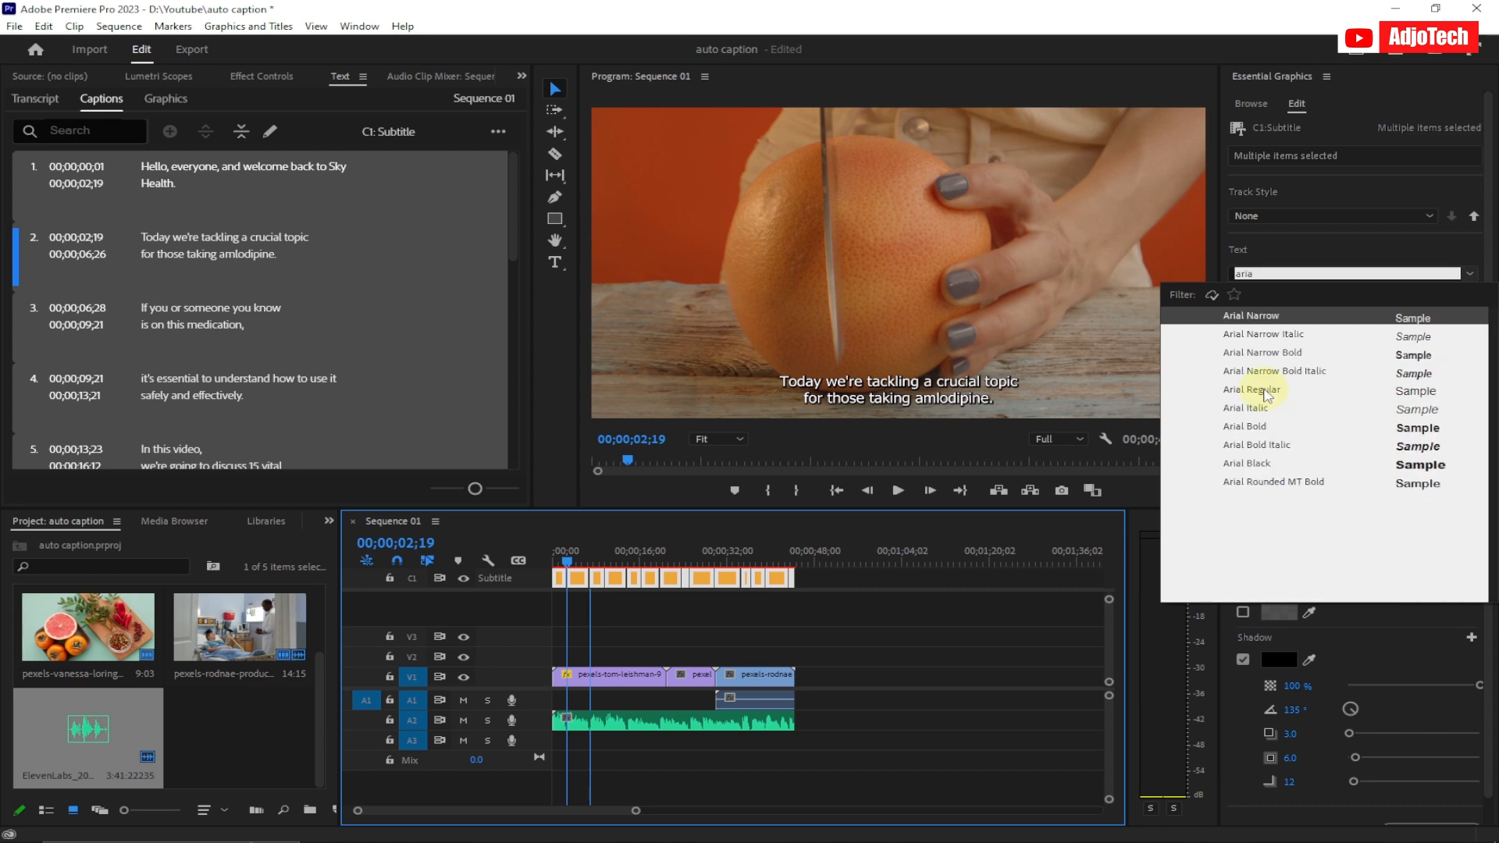
click(1267, 394)
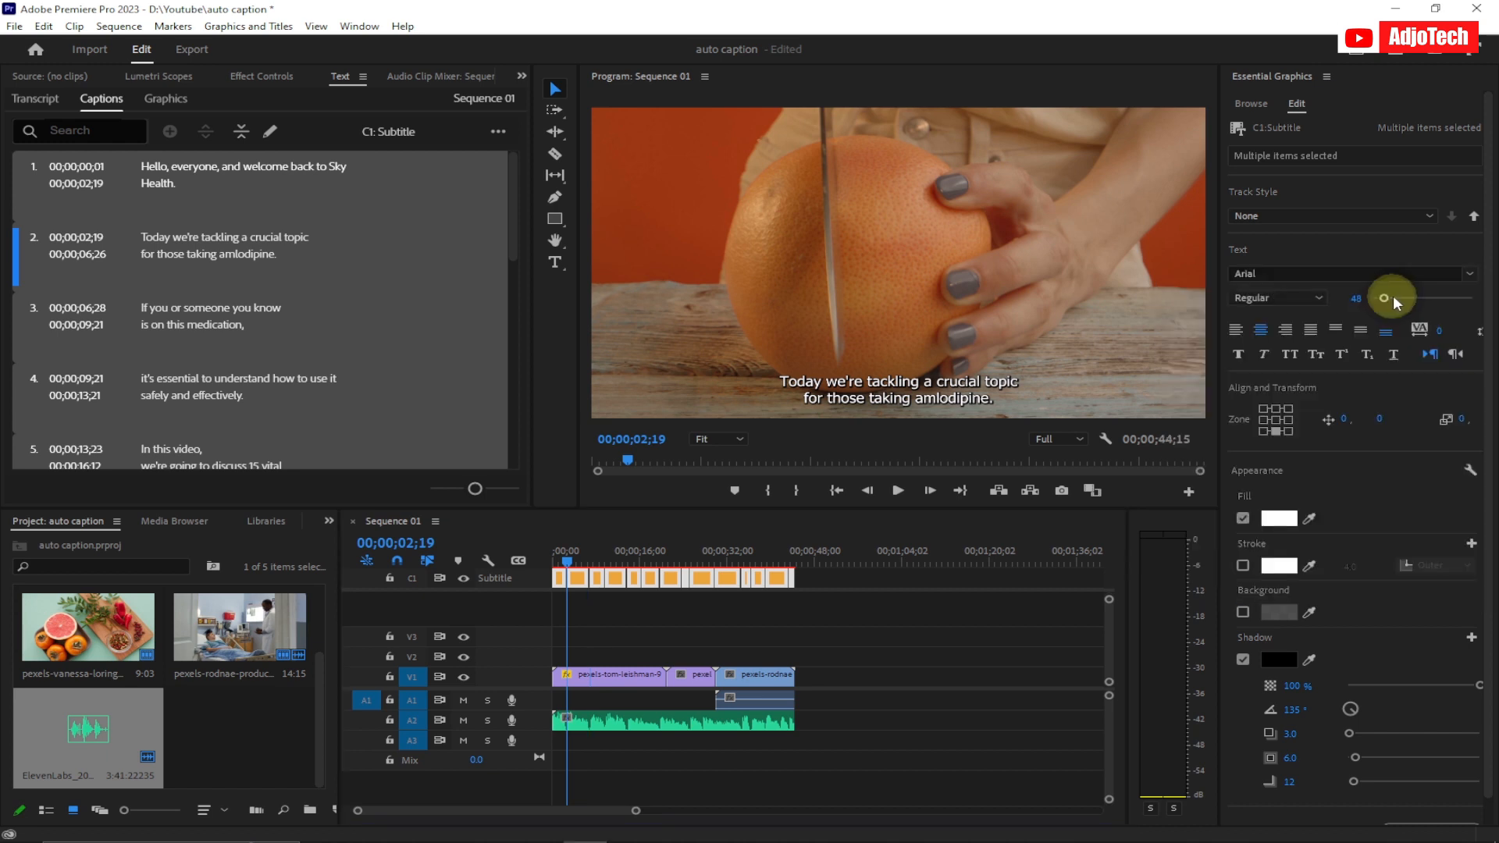
Set the font size of the selected captions to 65
drag(1393, 299, 1402, 299)
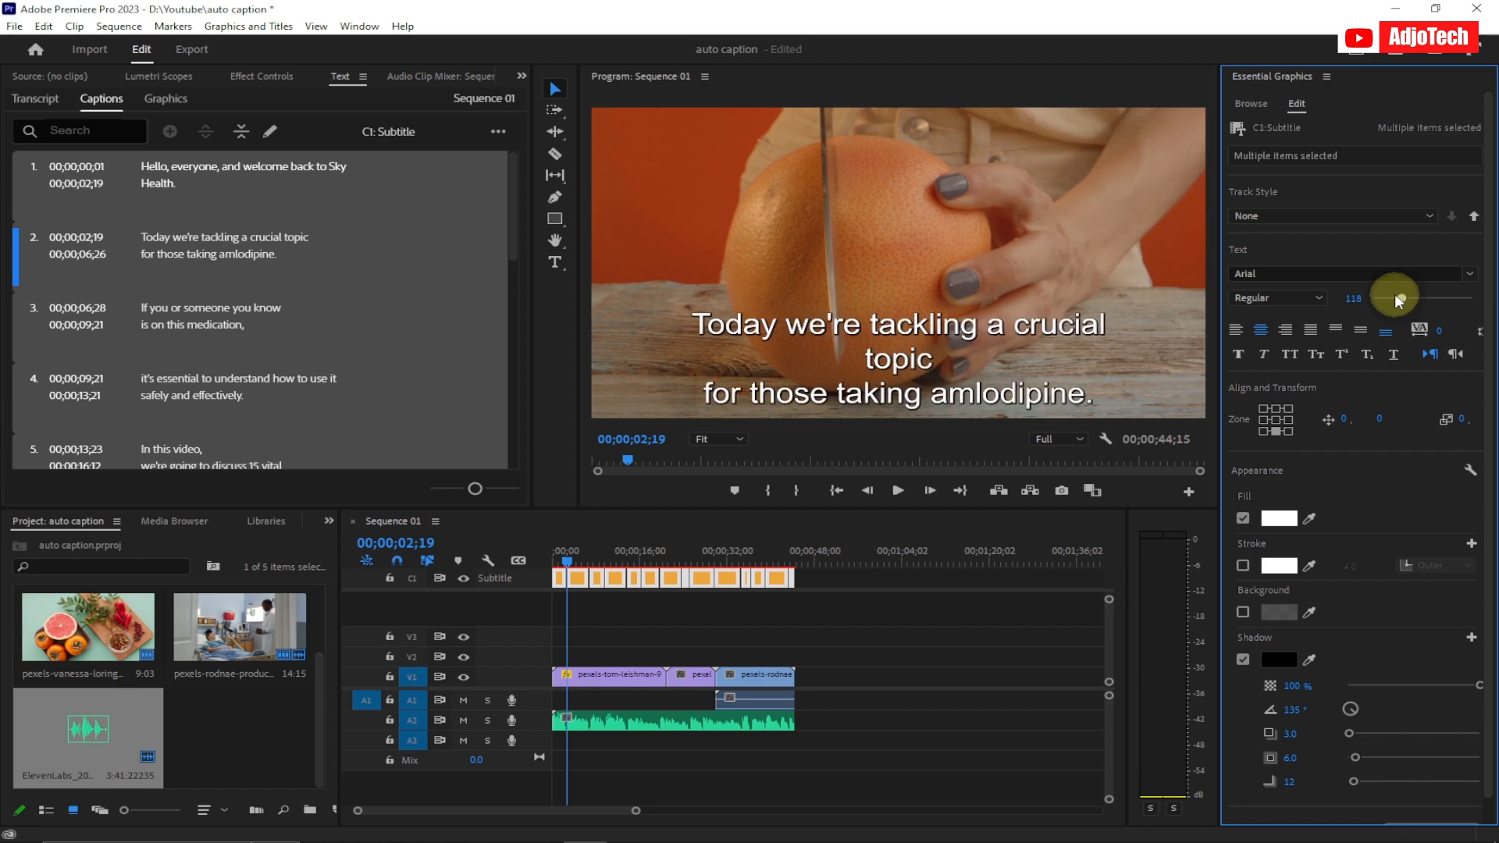
drag(1398, 298, 1387, 300)
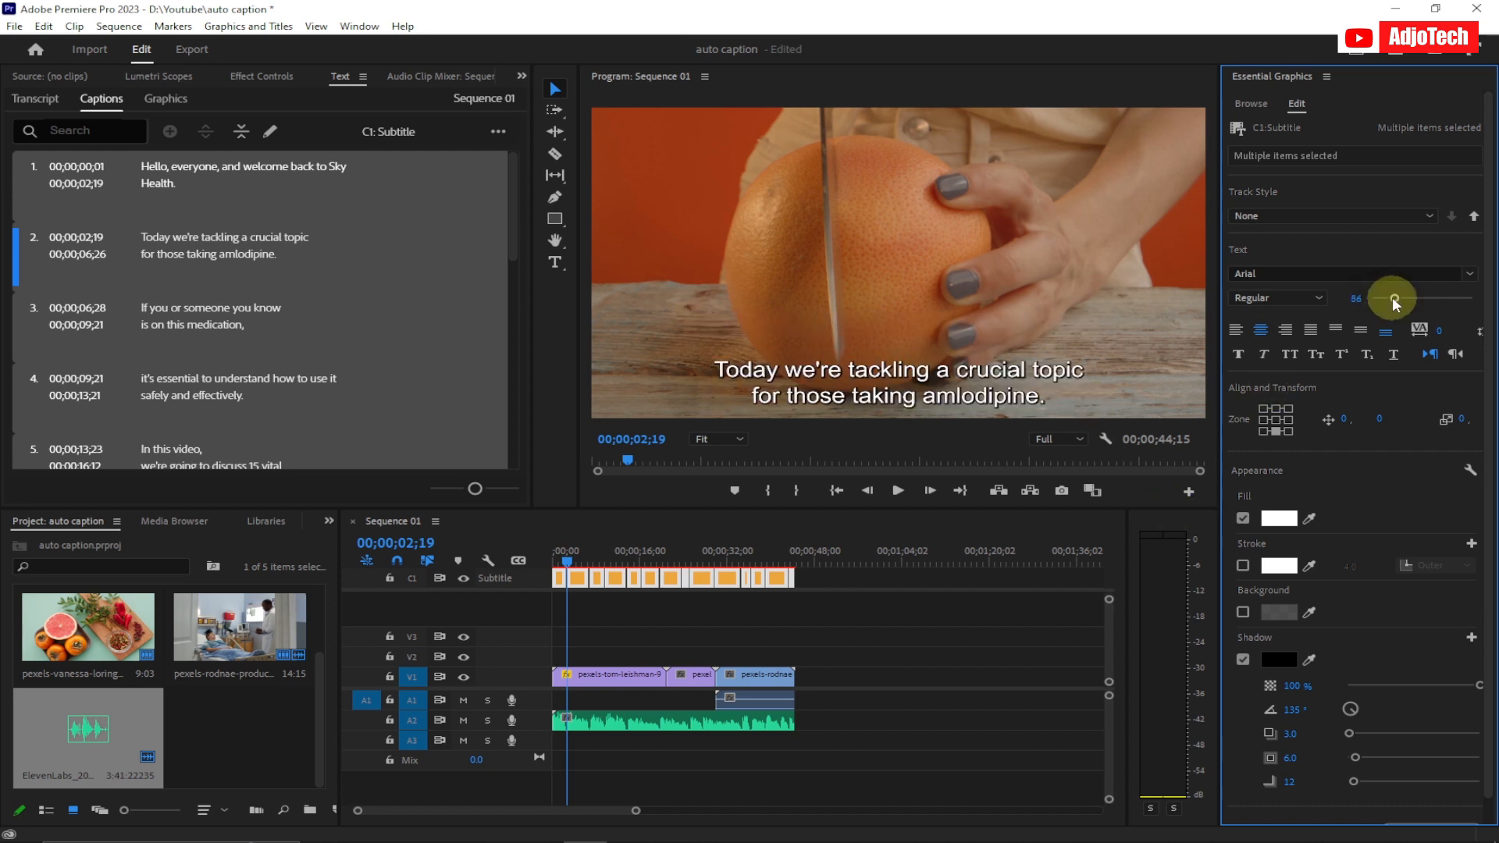
drag(1388, 298, 1394, 299)
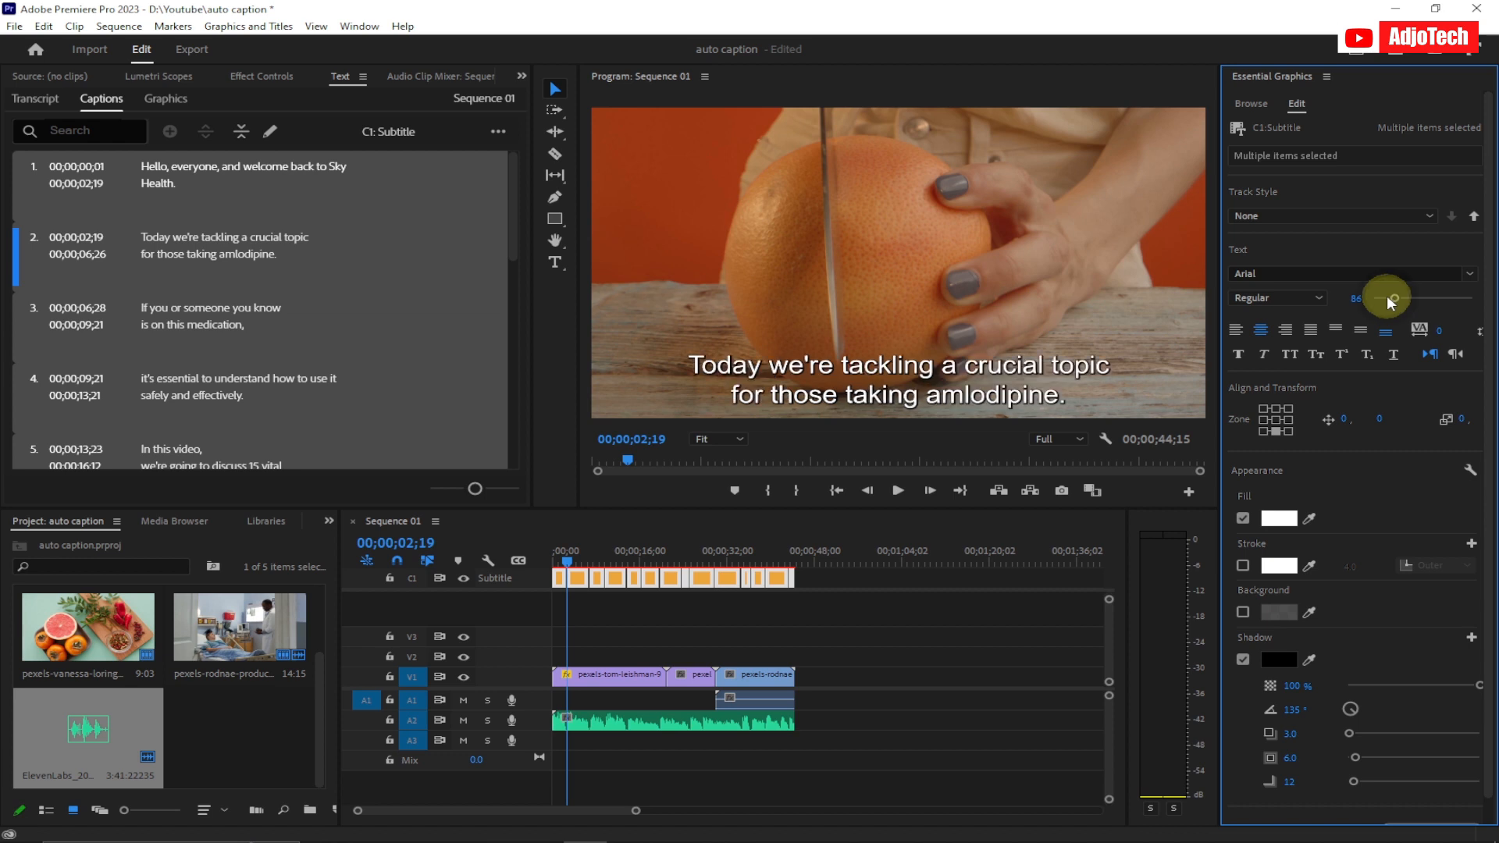
click(1387, 298)
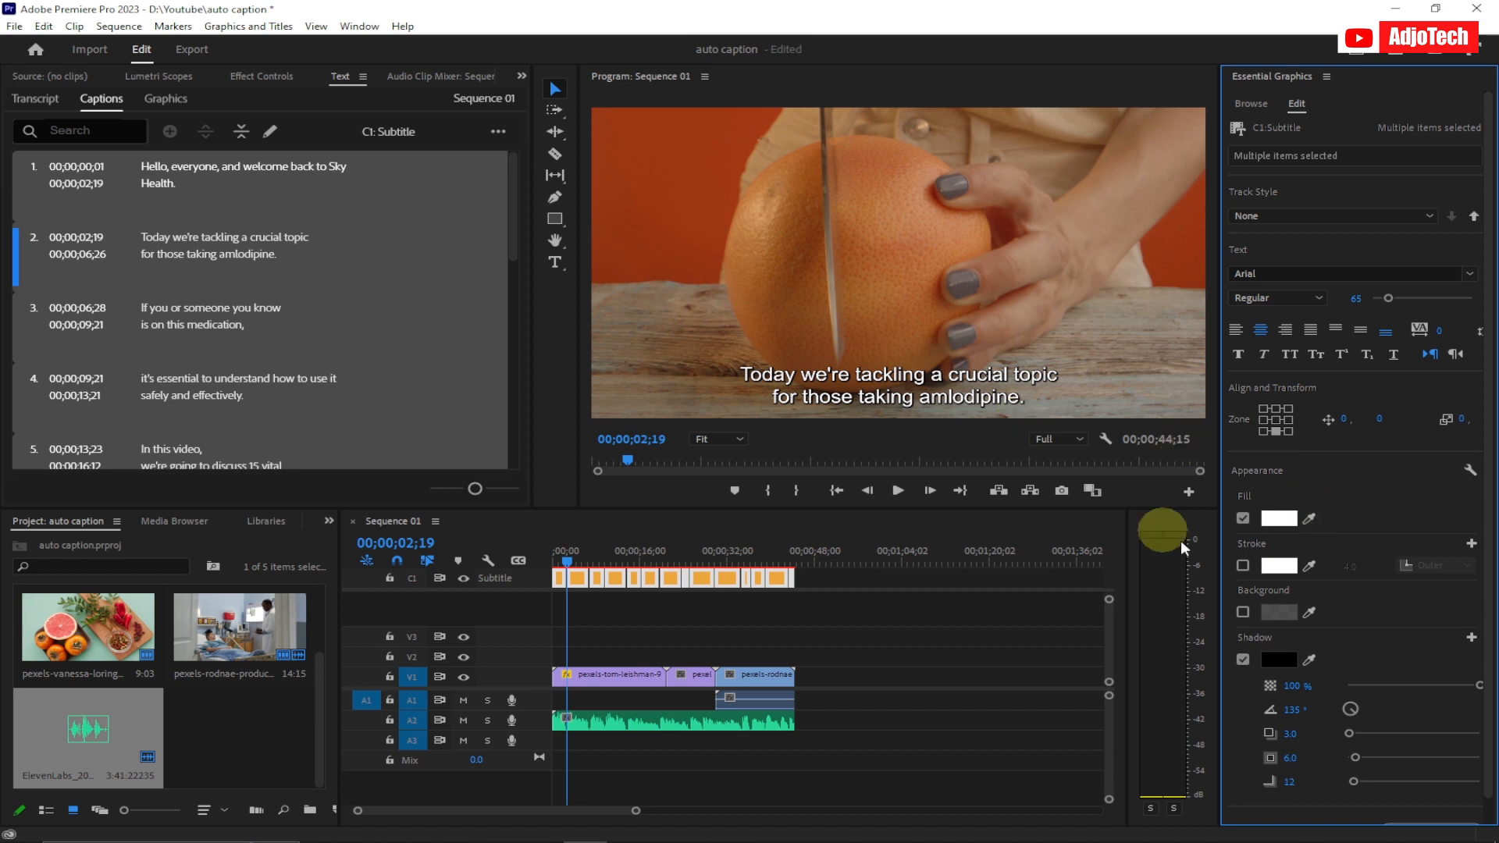
Add a near-black background behind the captions, with a size of 24.8 and a corner radius of 13
click(1243, 613)
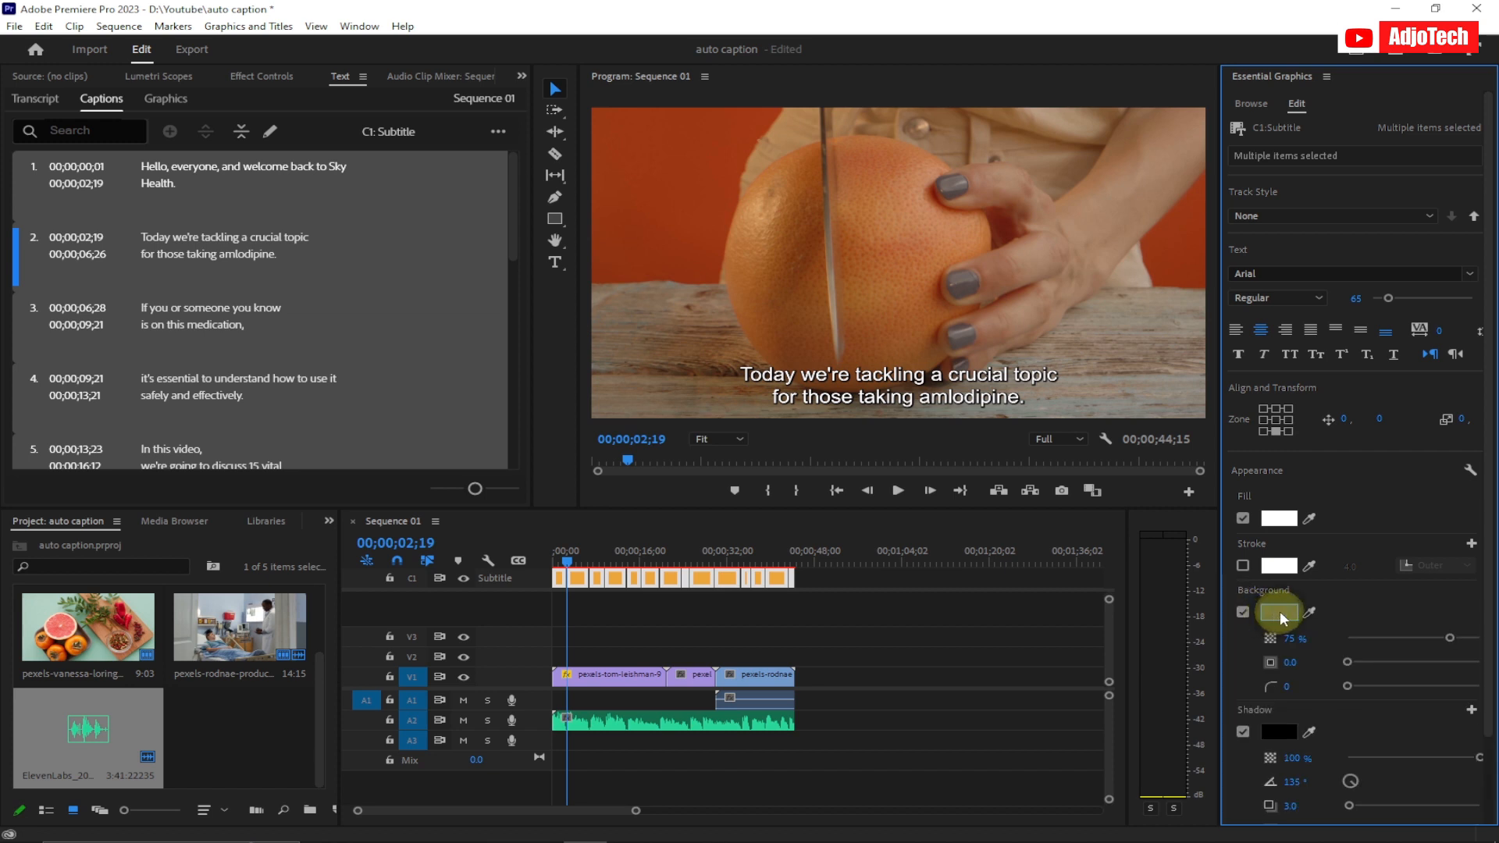
click(1281, 617)
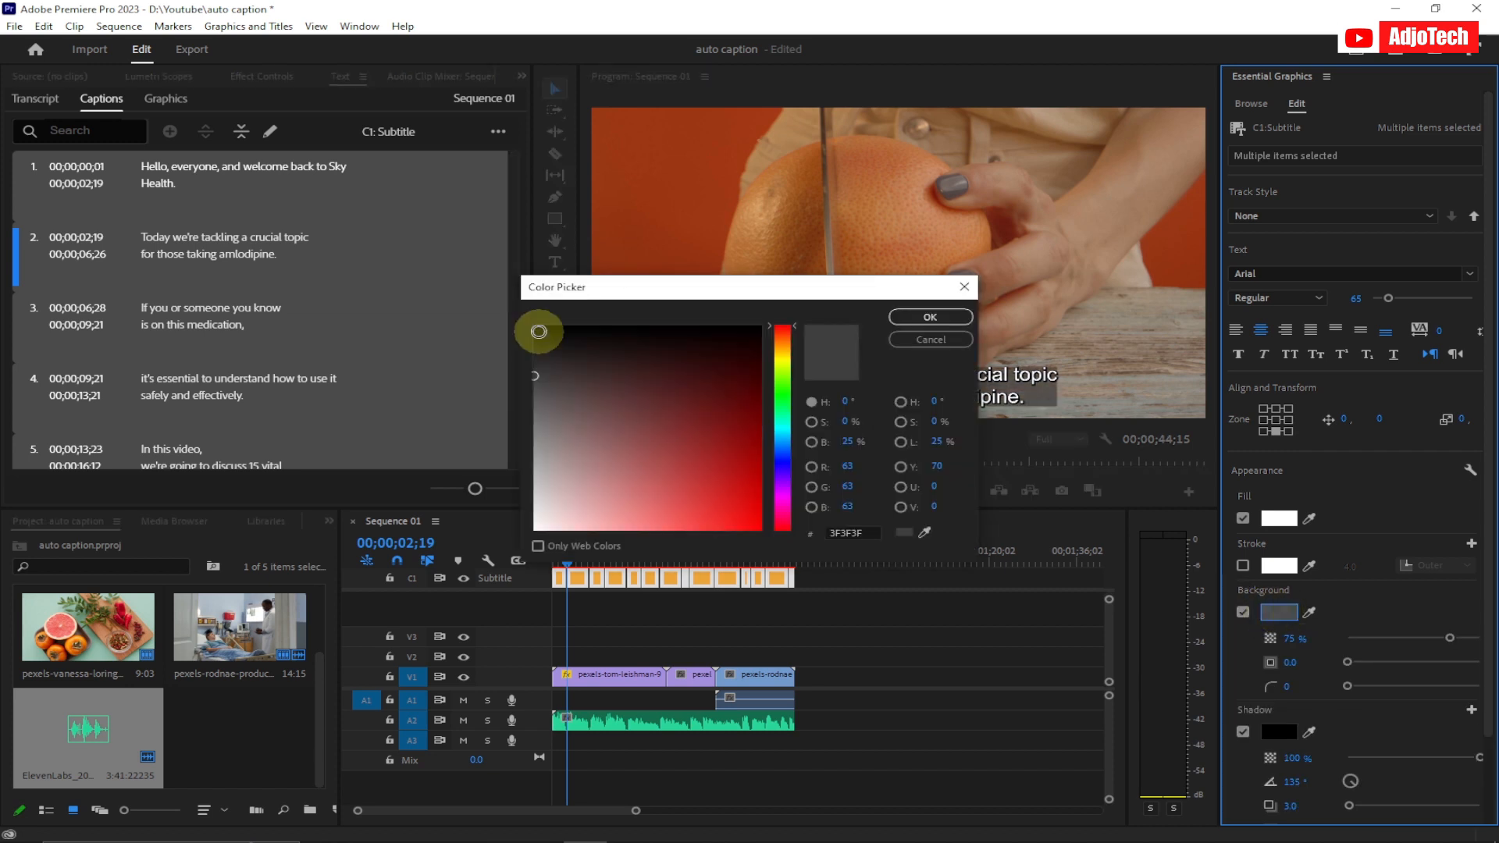
click(927, 317)
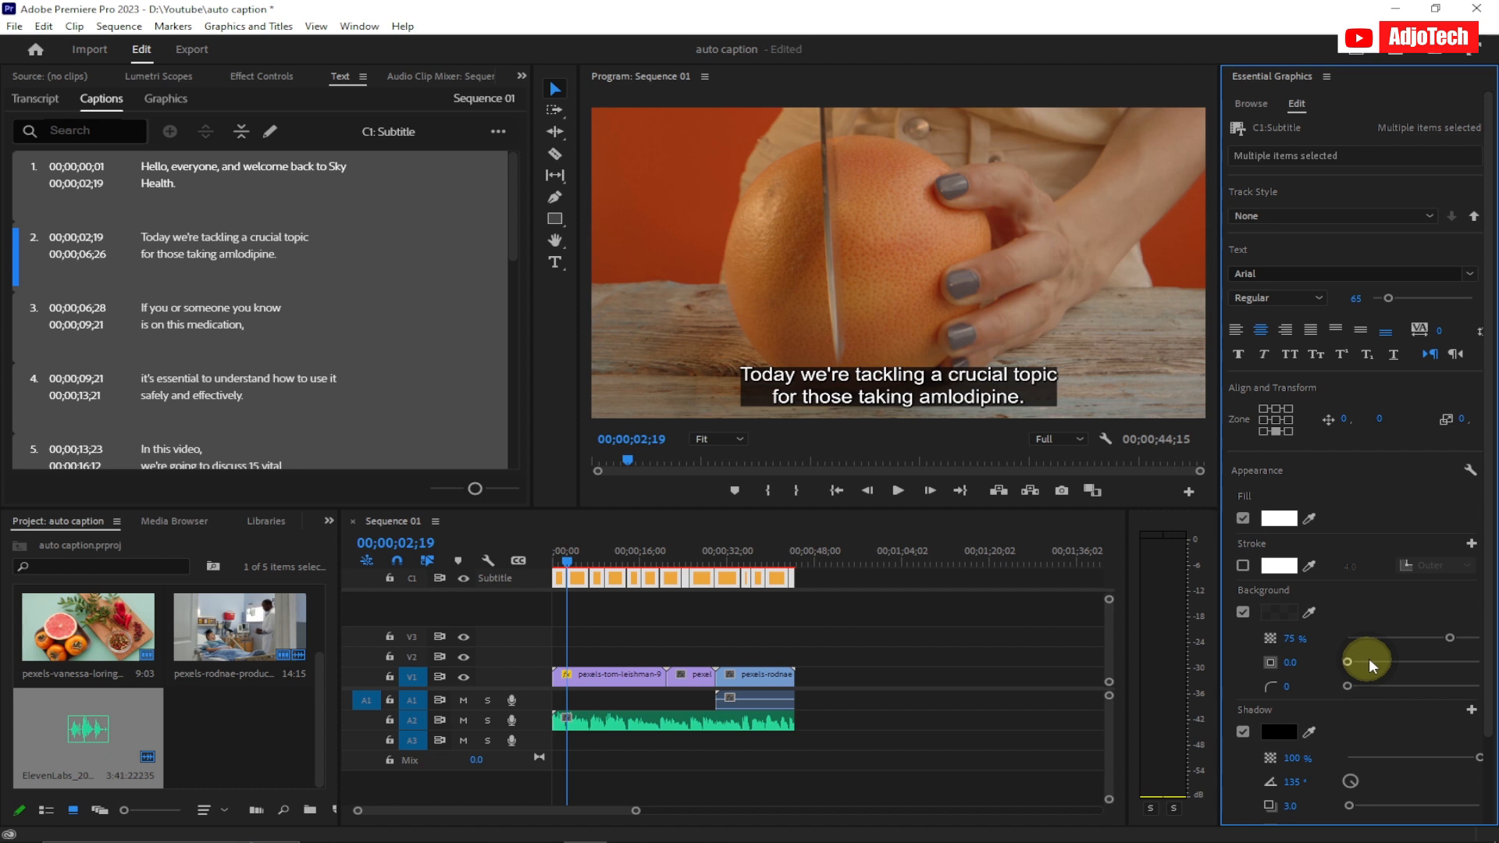
drag(1351, 662, 1371, 662)
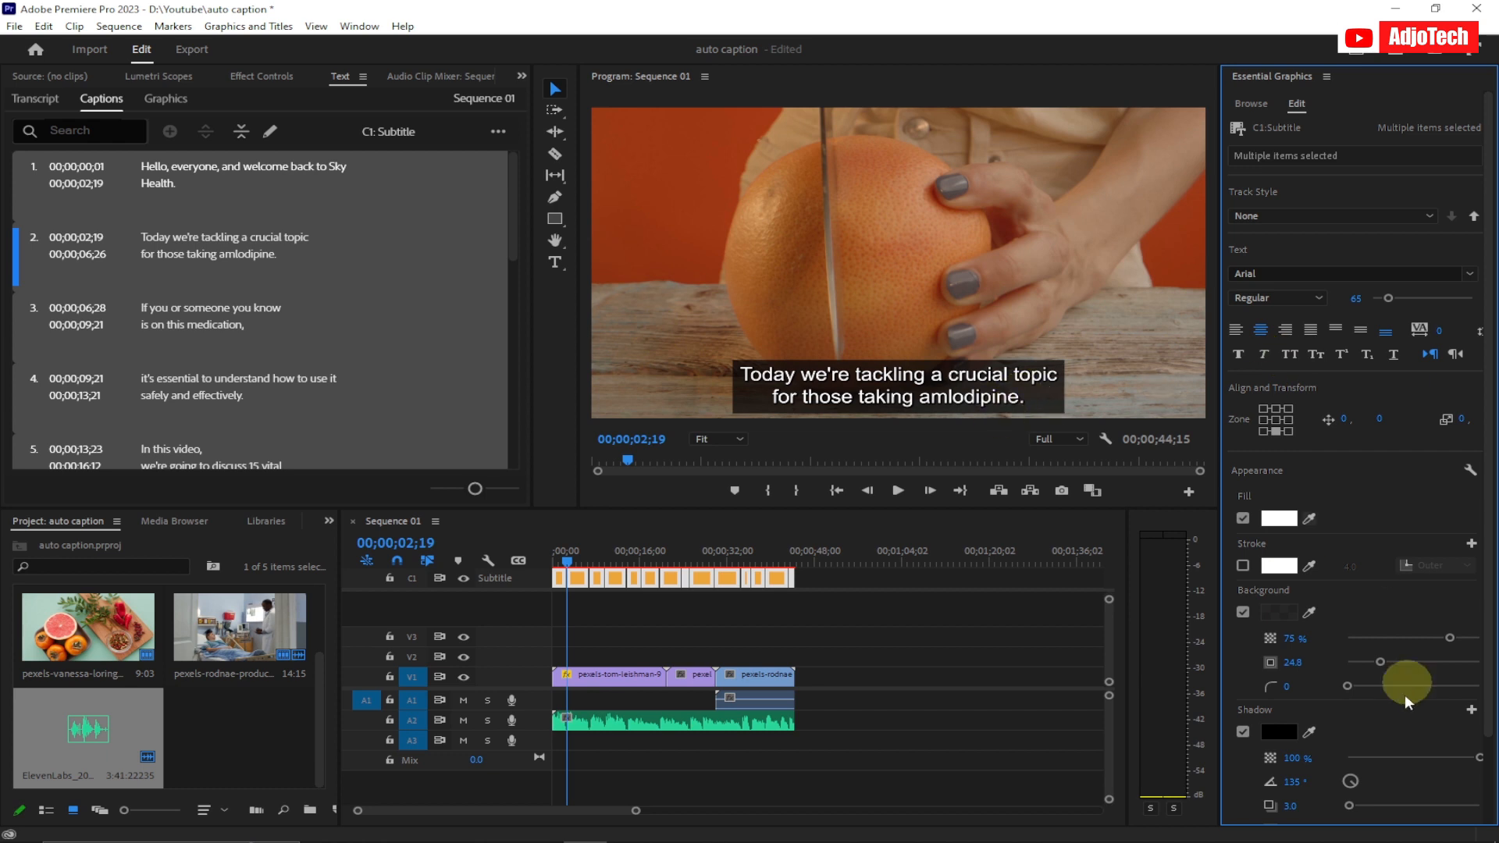
click(1365, 687)
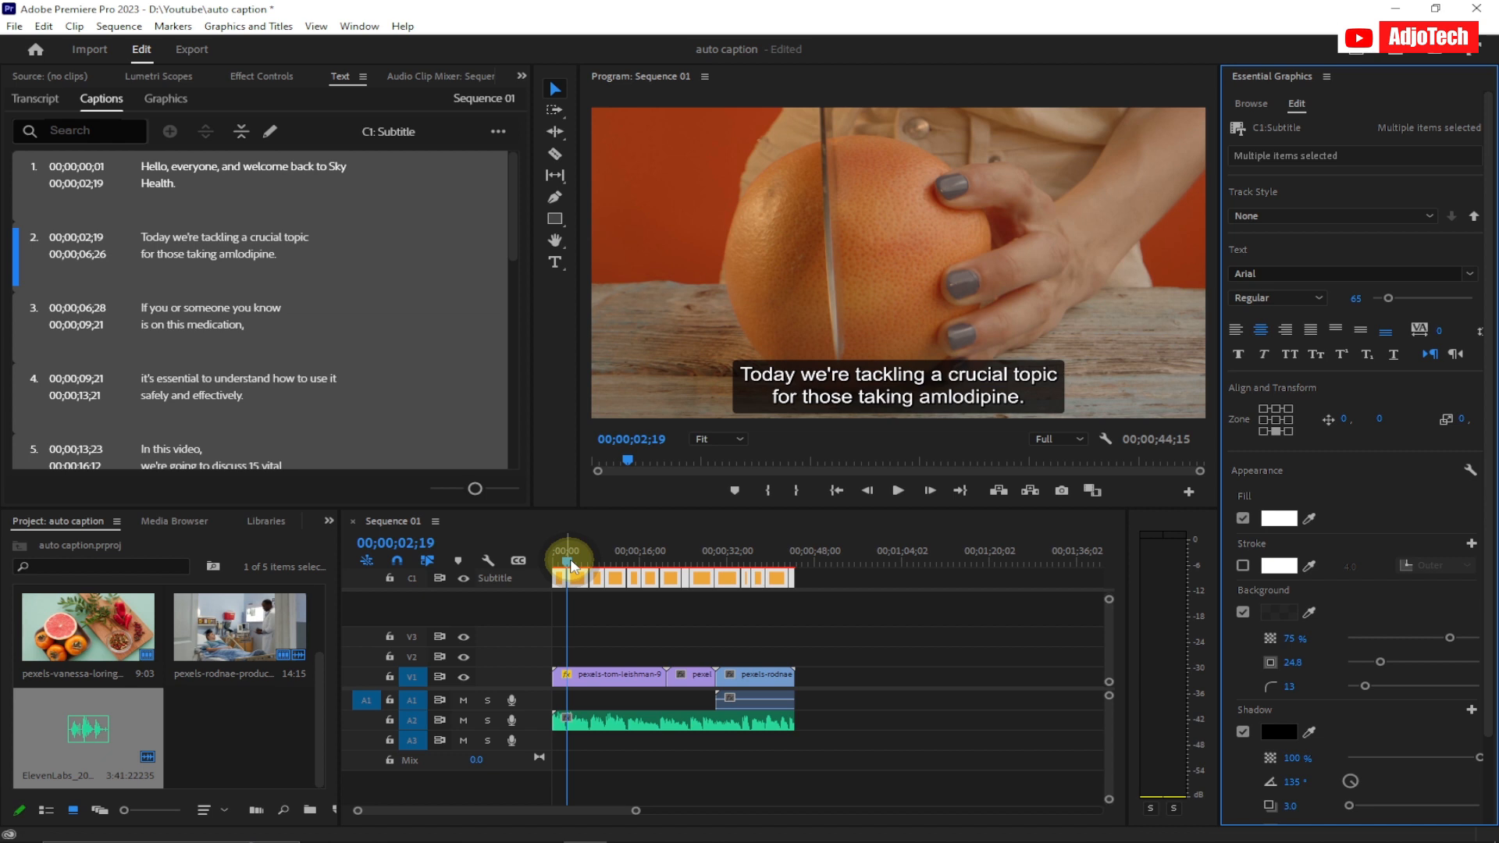
Scrub through the sequence to preview the styled captions over the video
drag(571, 566, 599, 567)
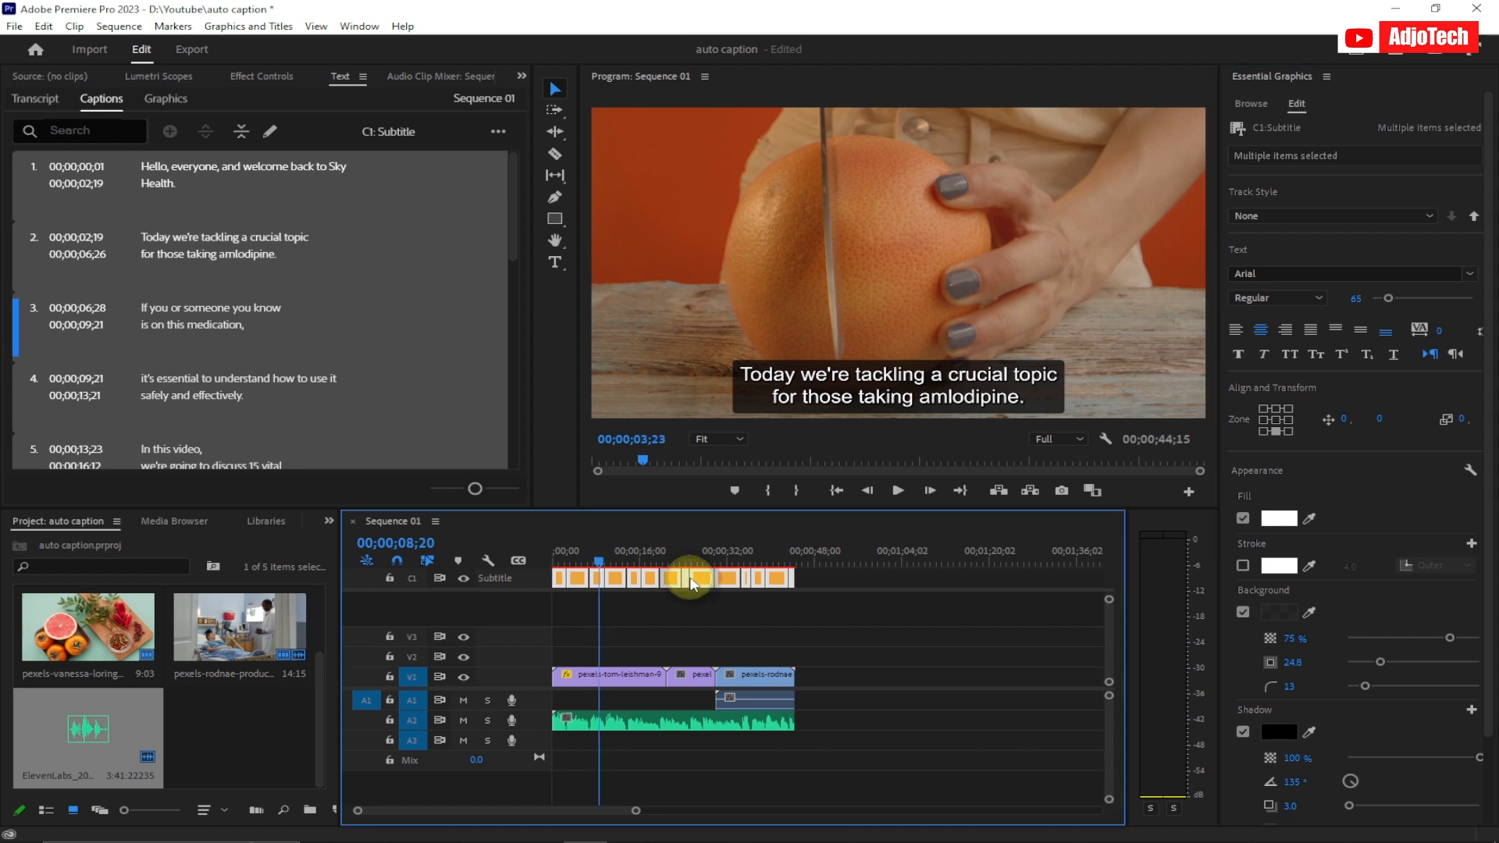
drag(691, 582, 701, 705)
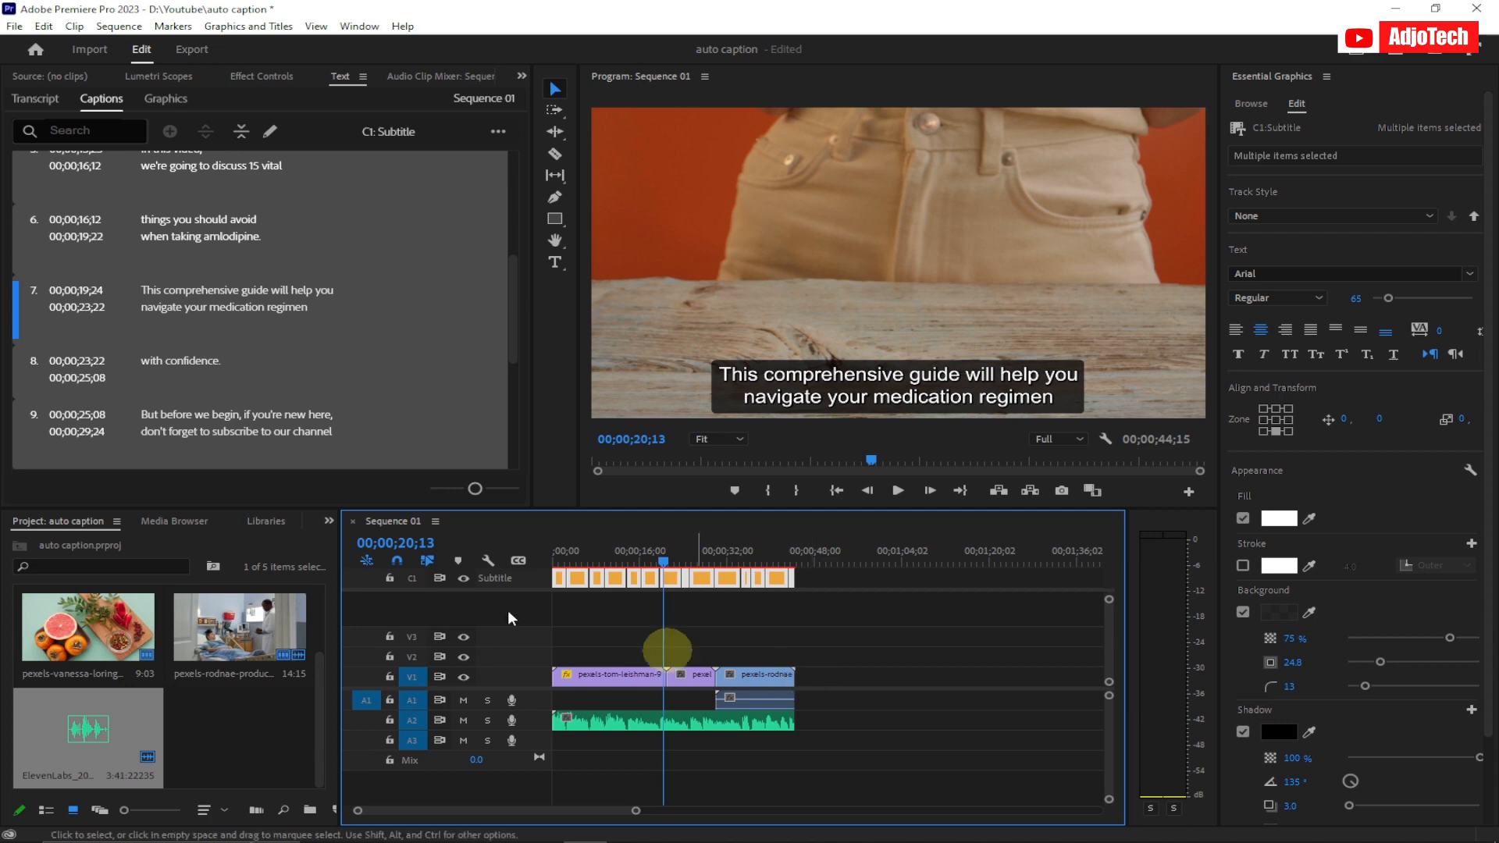
Set up a media export of the sequence, naming the output file "caption new" in the Sky health folder
click(15, 27)
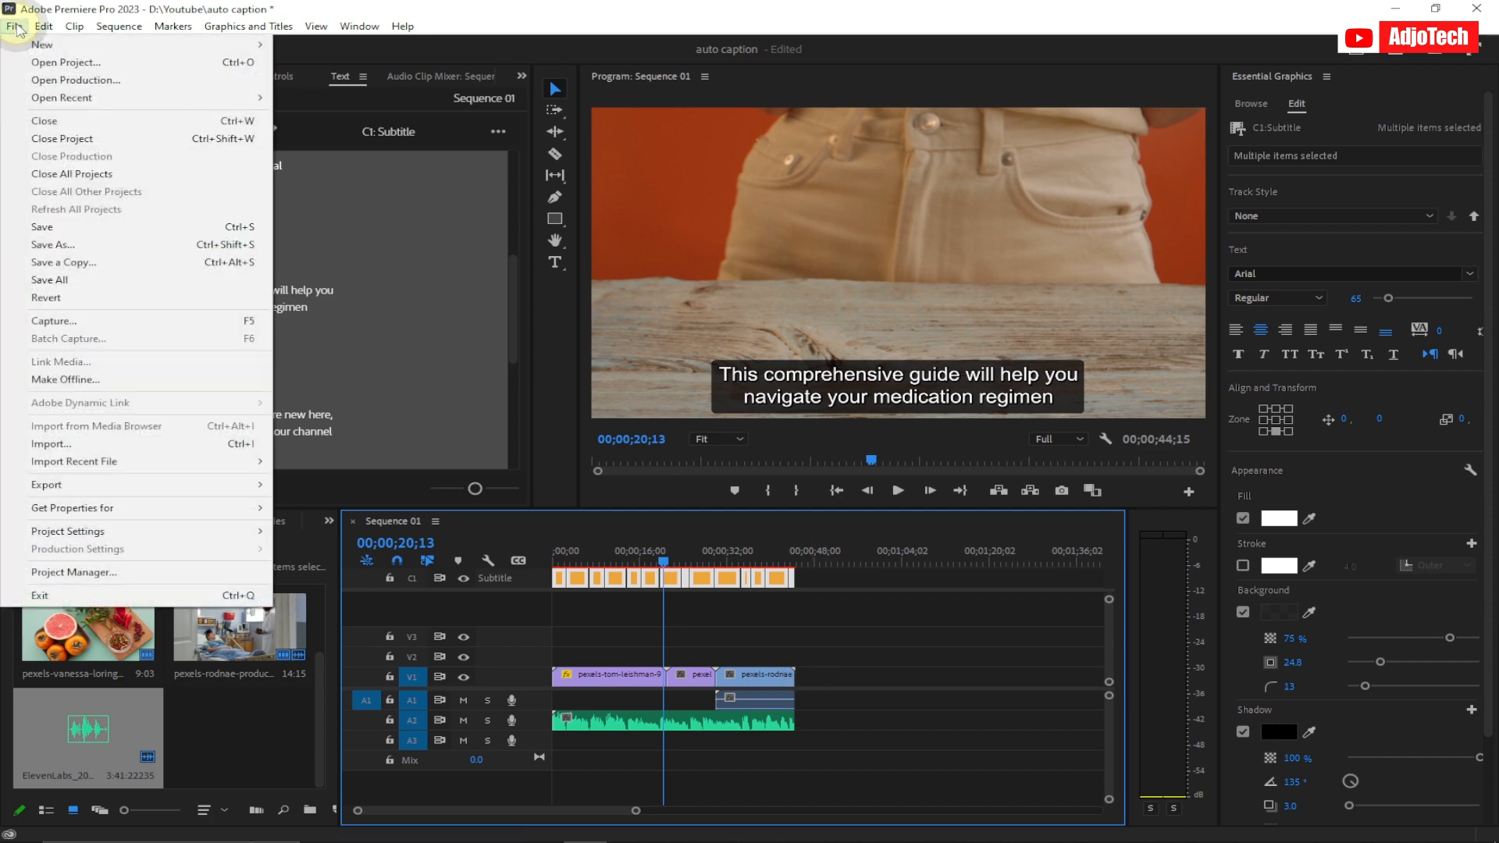
mouse_move(135, 490)
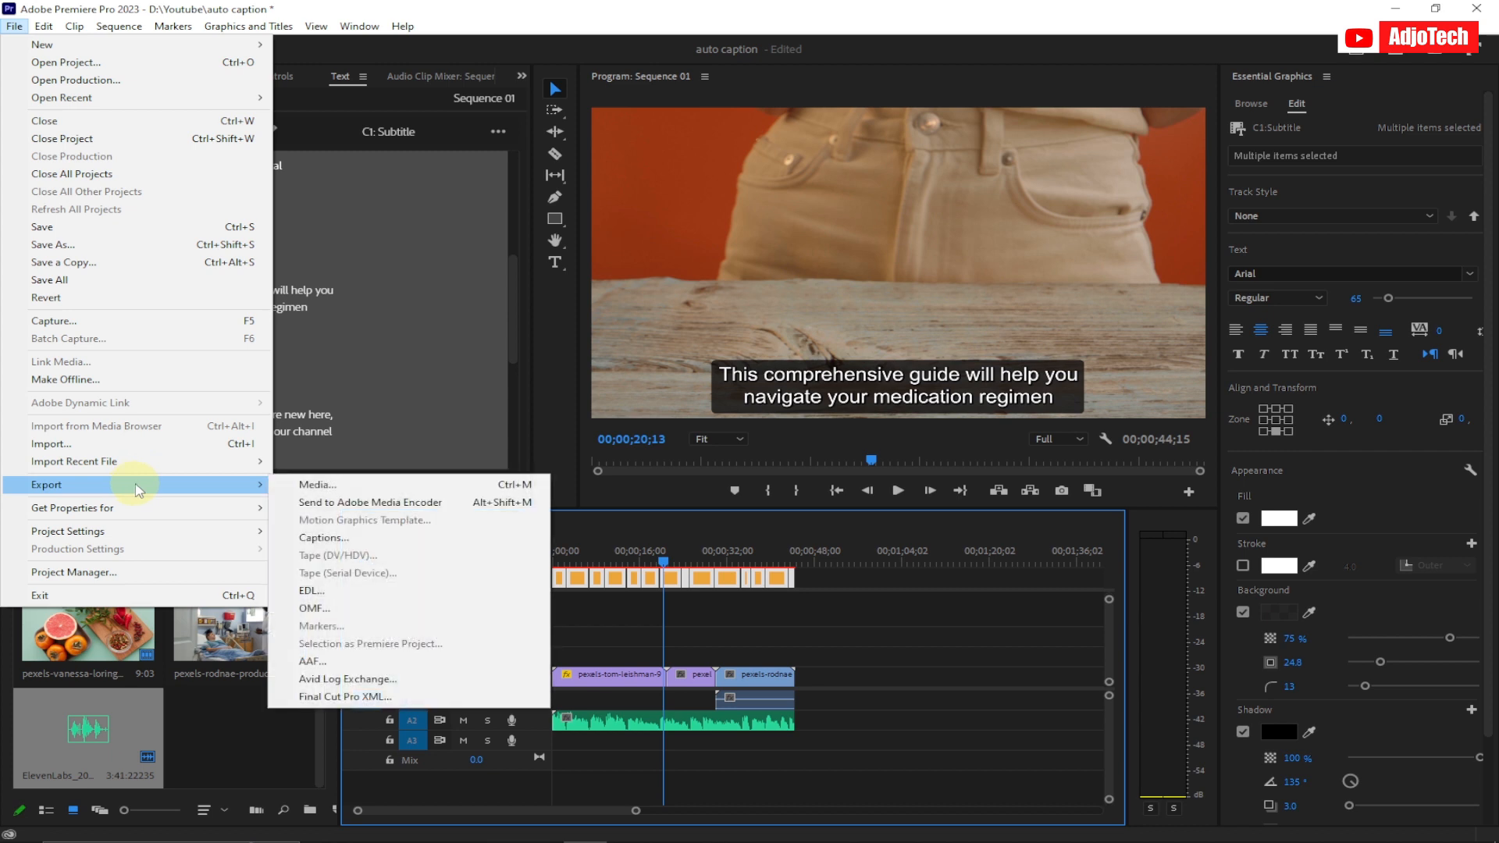
click(336, 490)
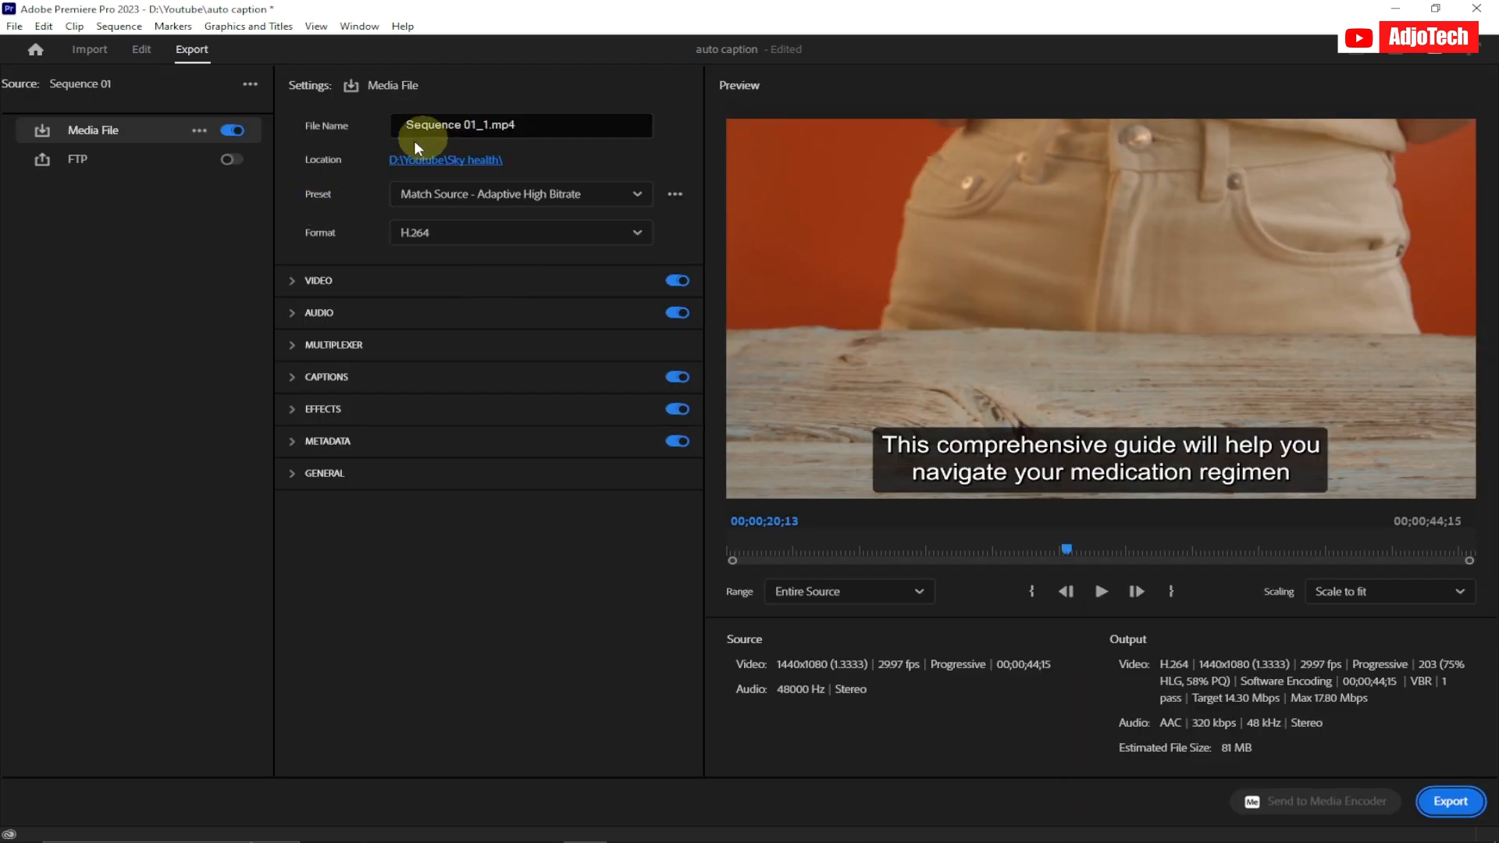
click(473, 165)
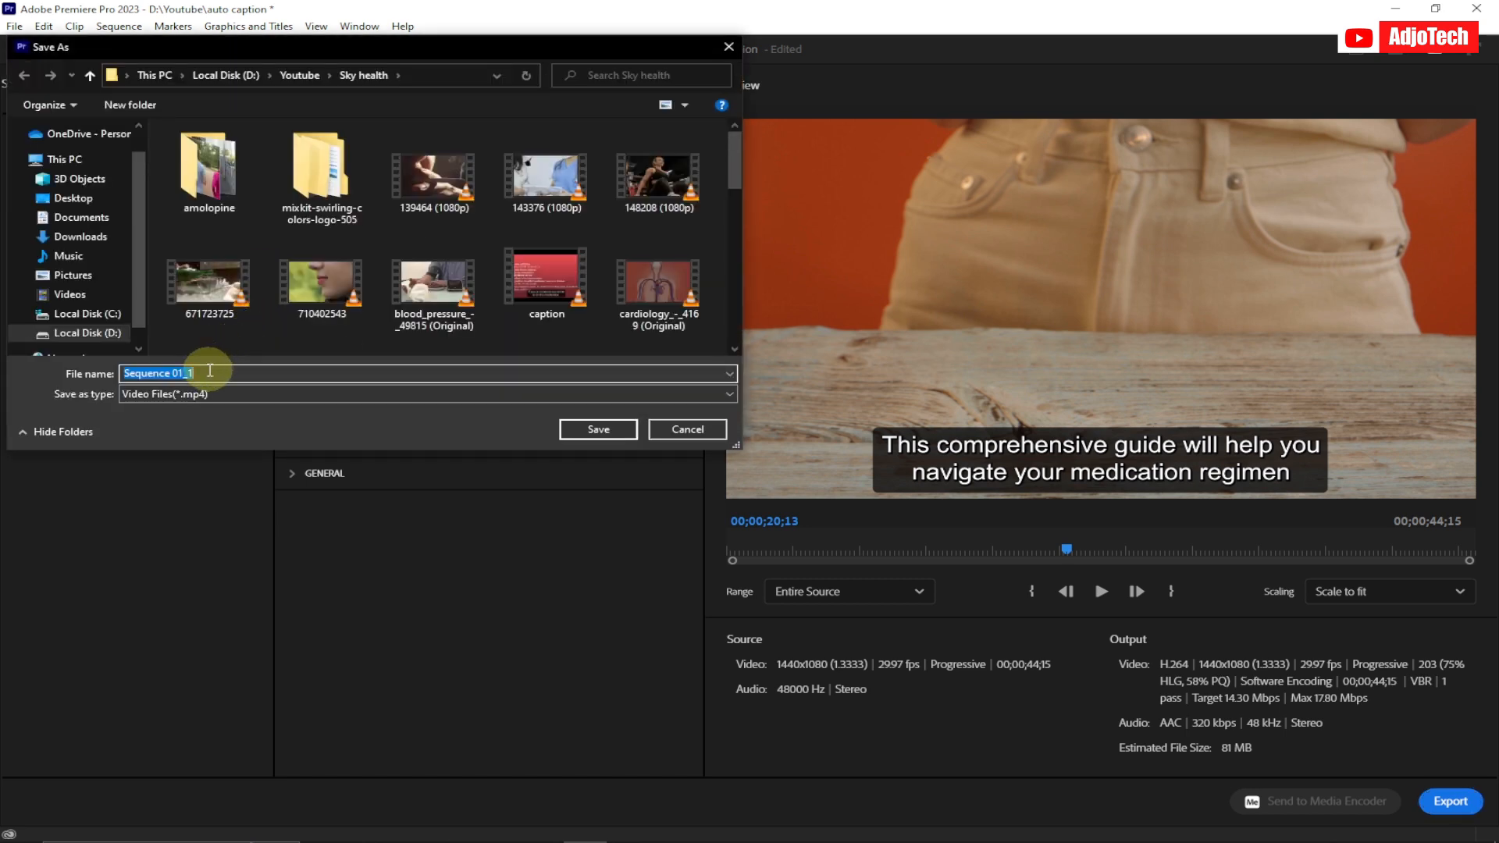
text(caption )
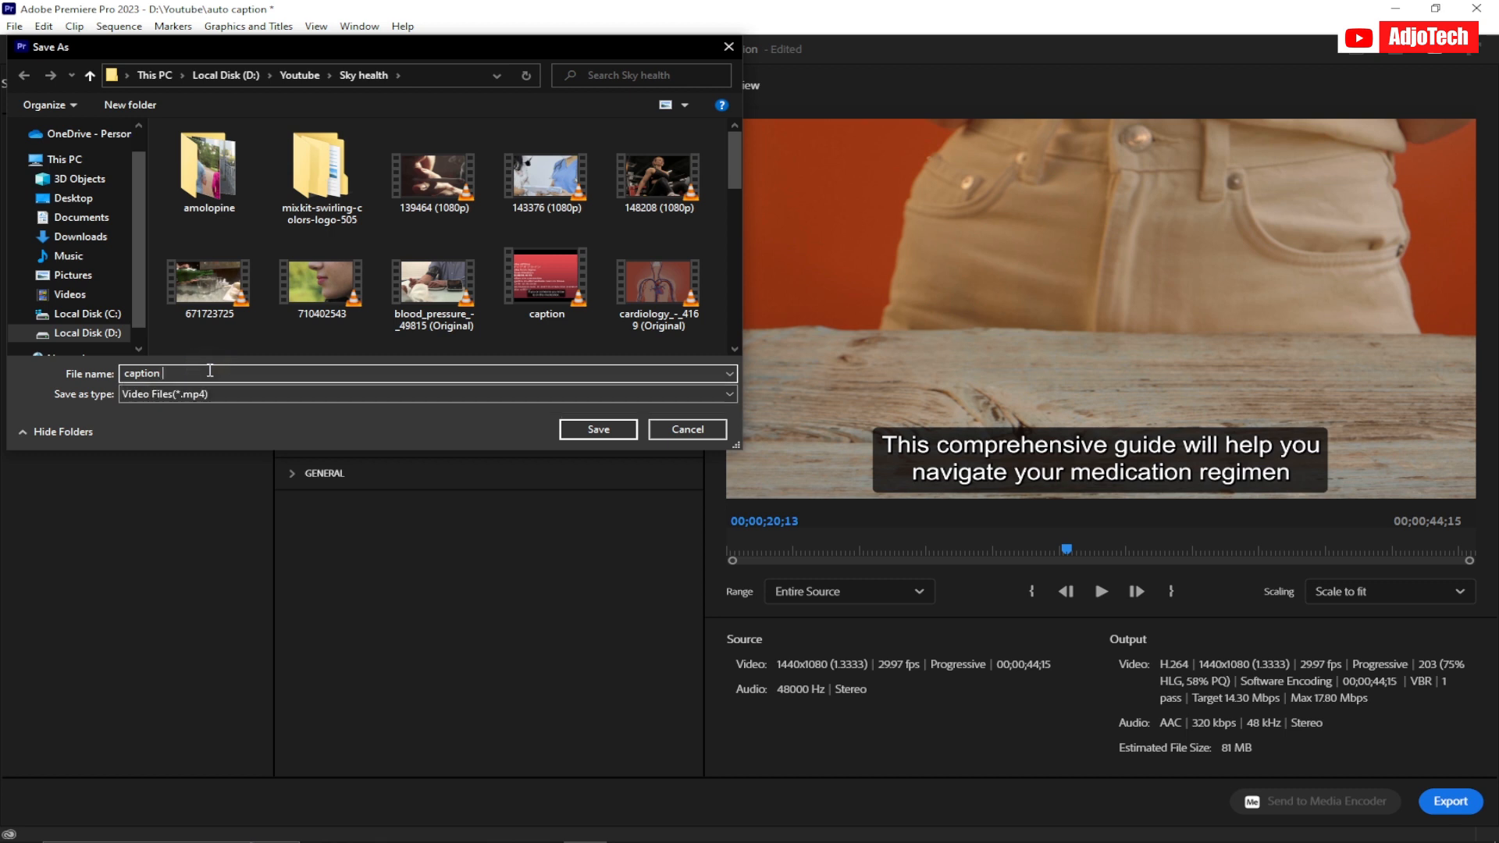
text(new)
click(597, 430)
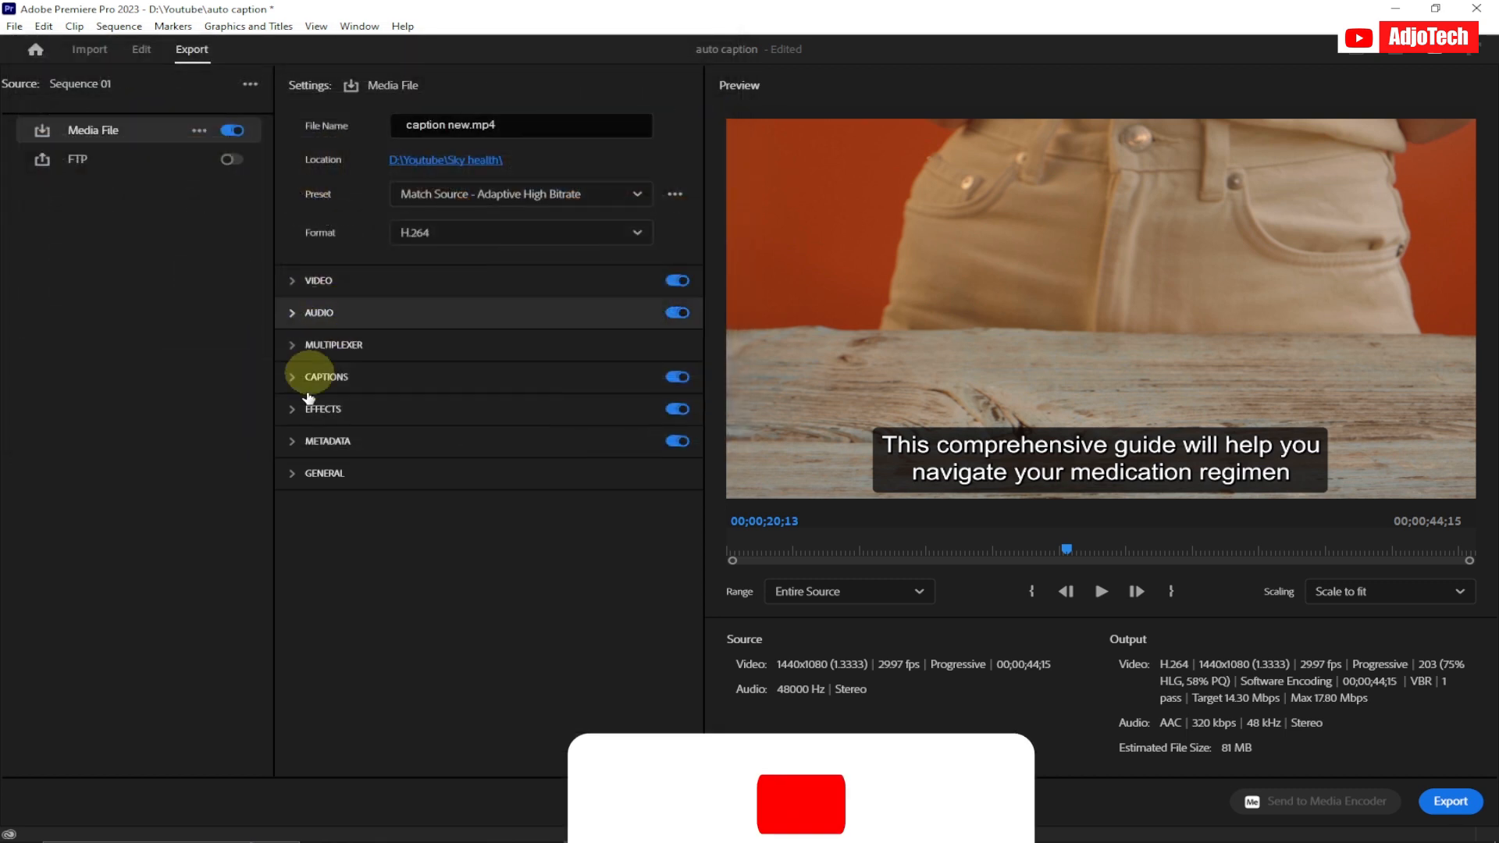
Keep the captions export option at Burn Captions Into Video and export the sequence
click(295, 379)
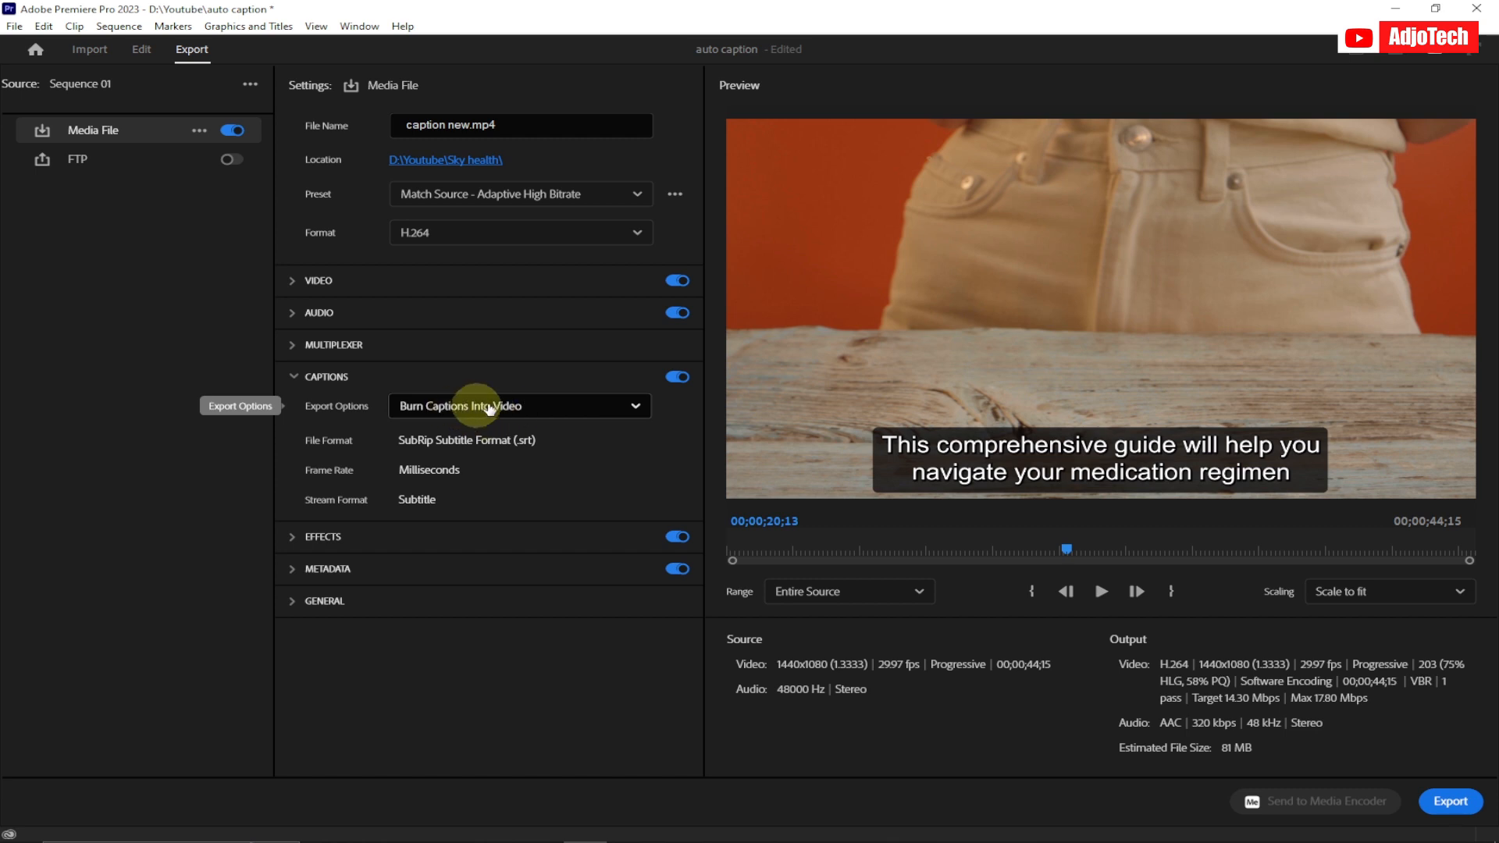
click(546, 410)
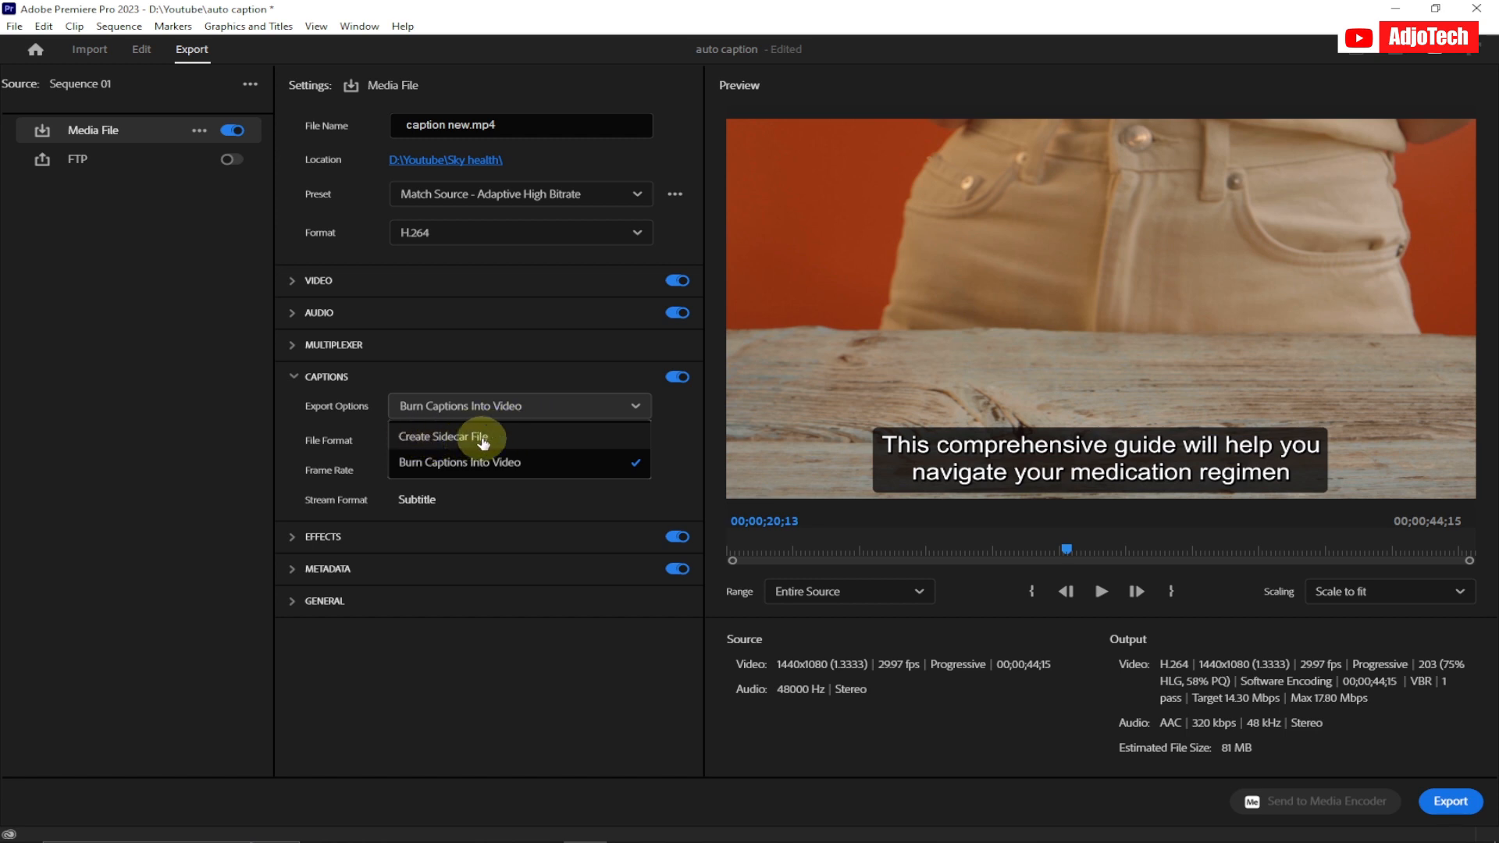
click(494, 412)
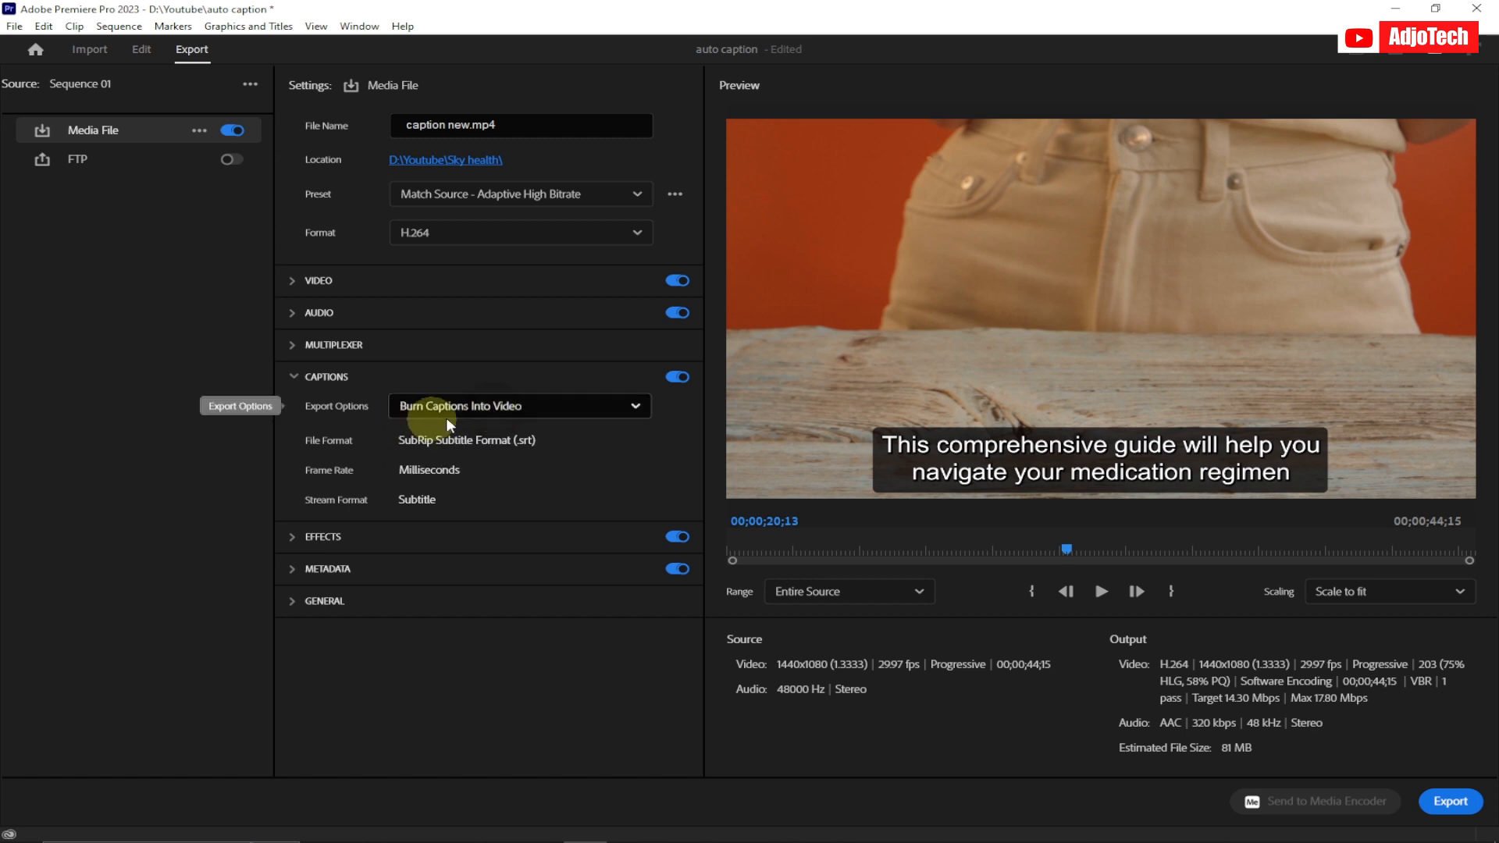
click(295, 379)
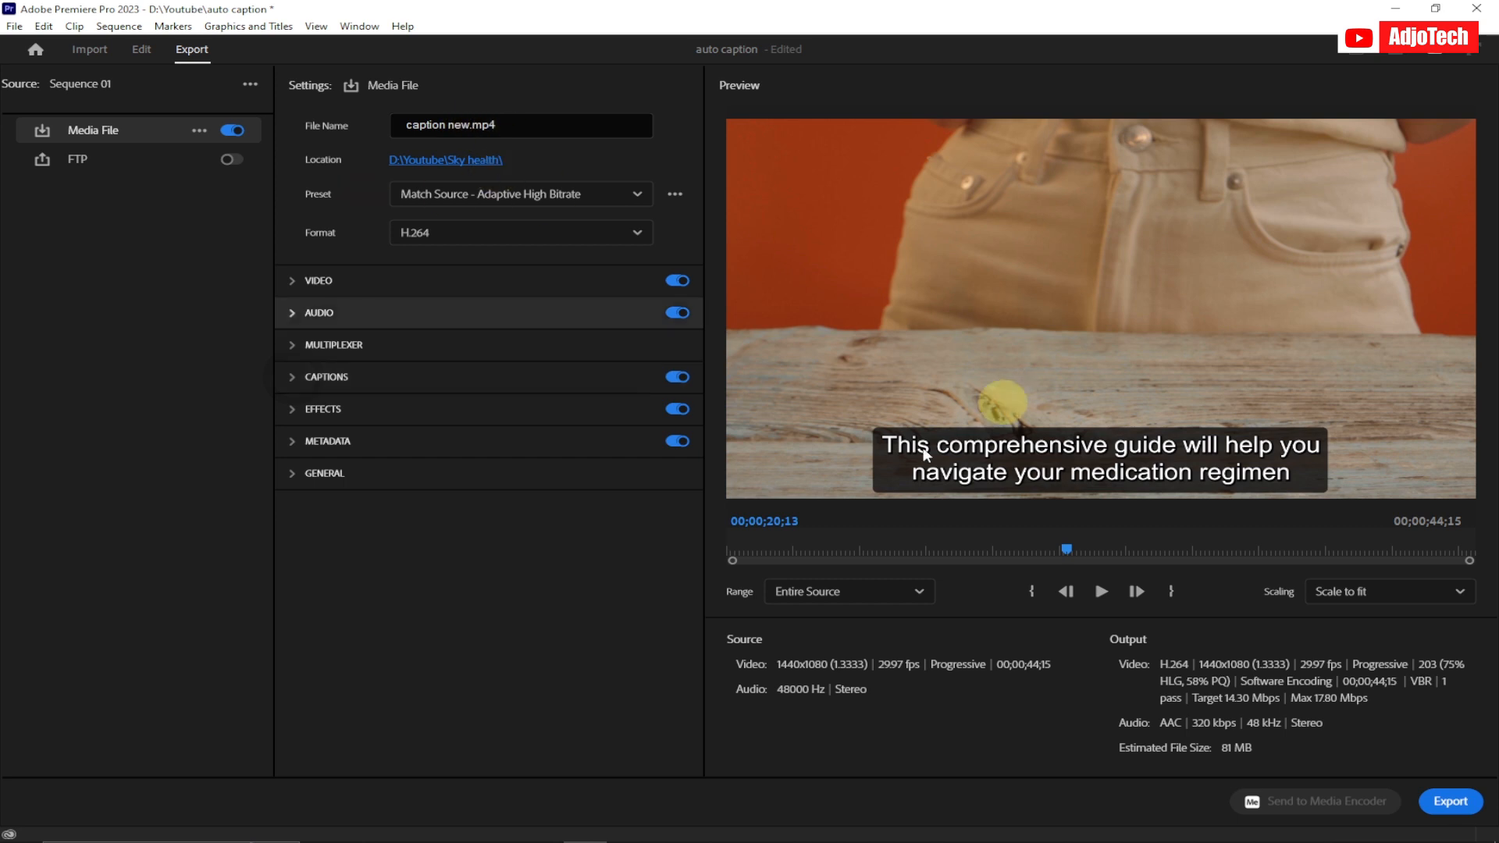
click(1450, 804)
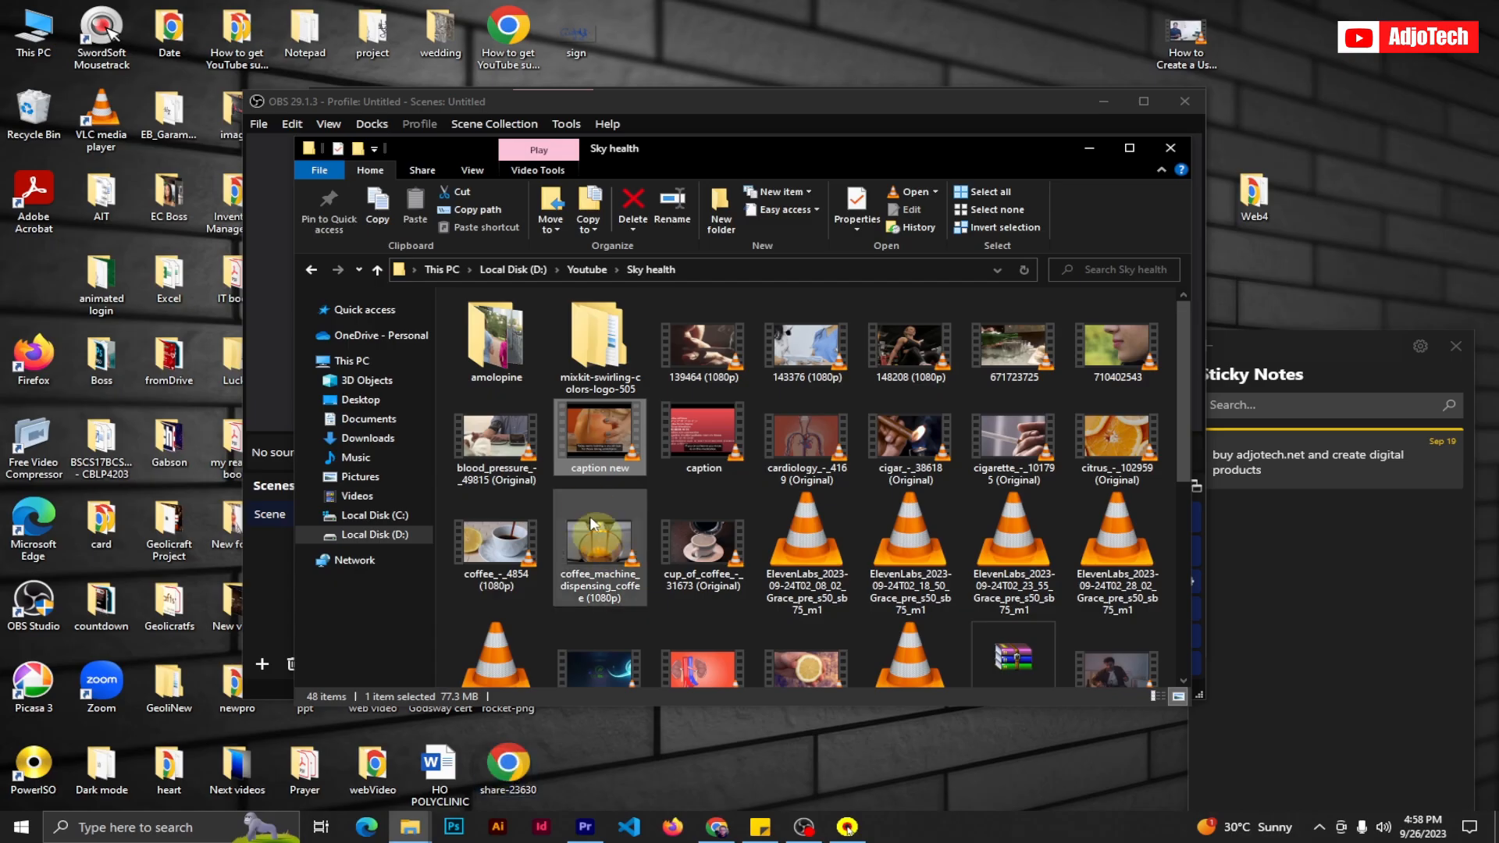
Play the exported "caption new" video full screen in VLC media player to check its burned-in captions
double_click(592, 433)
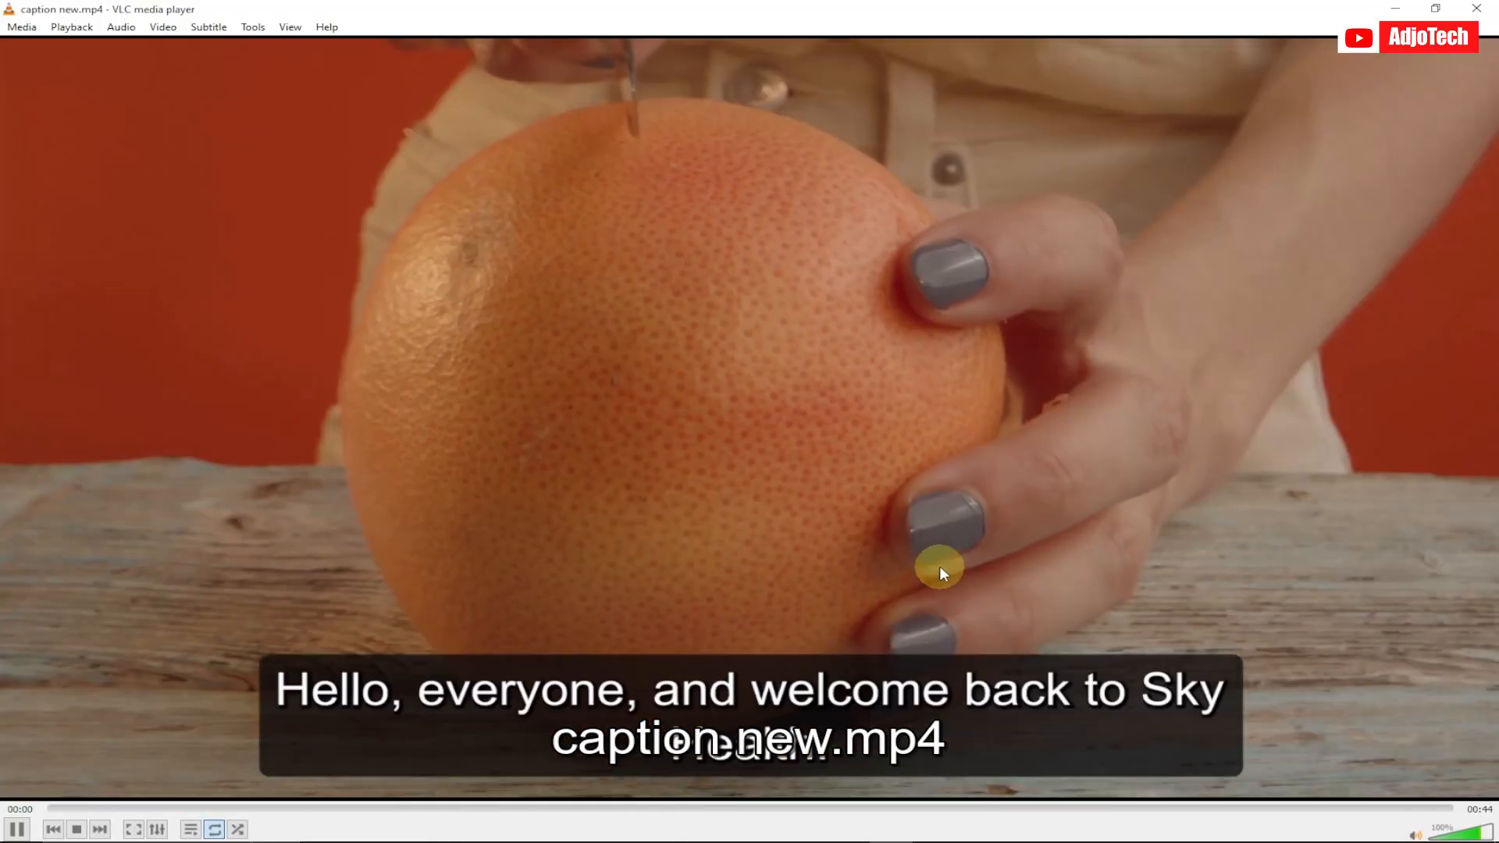
double_click(940, 565)
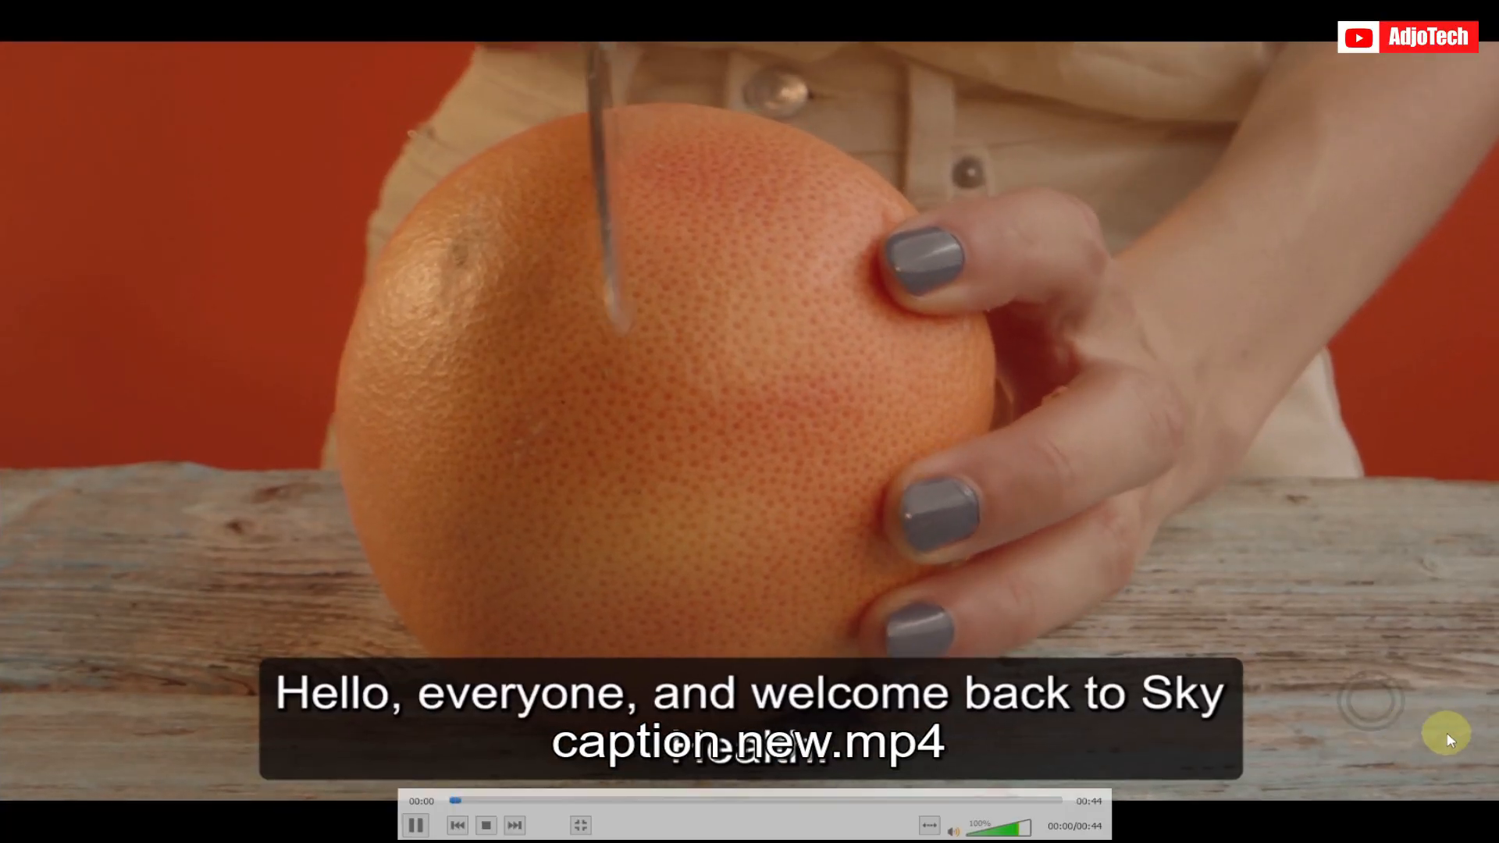